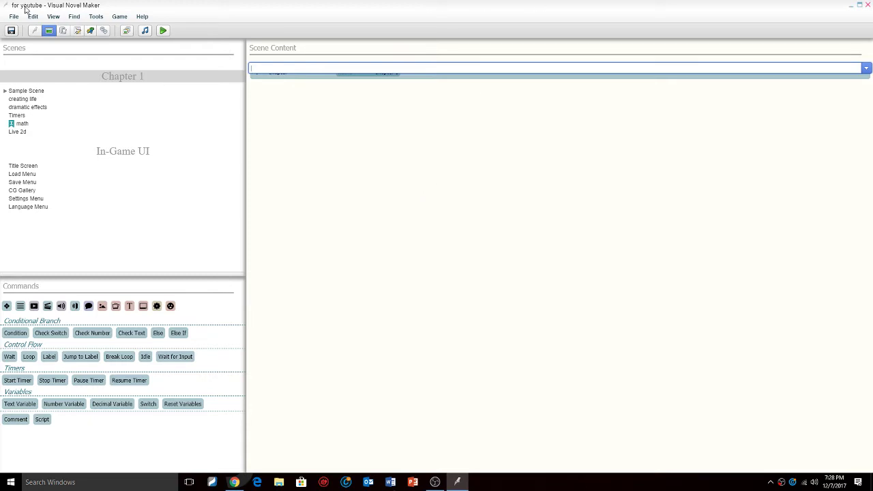
In the Resource Manager's Graphics/Pictures folder, start an import from the Desktop
left_click(128, 31)
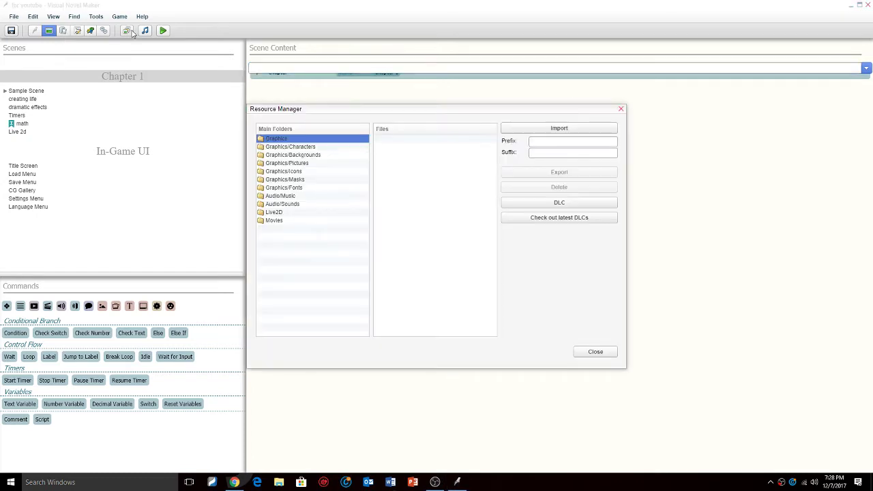
left_click(314, 163)
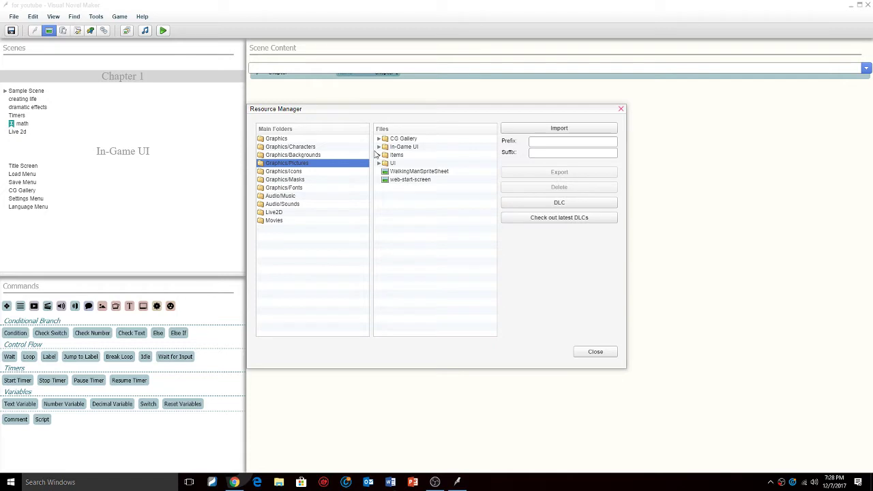
left_click(560, 130)
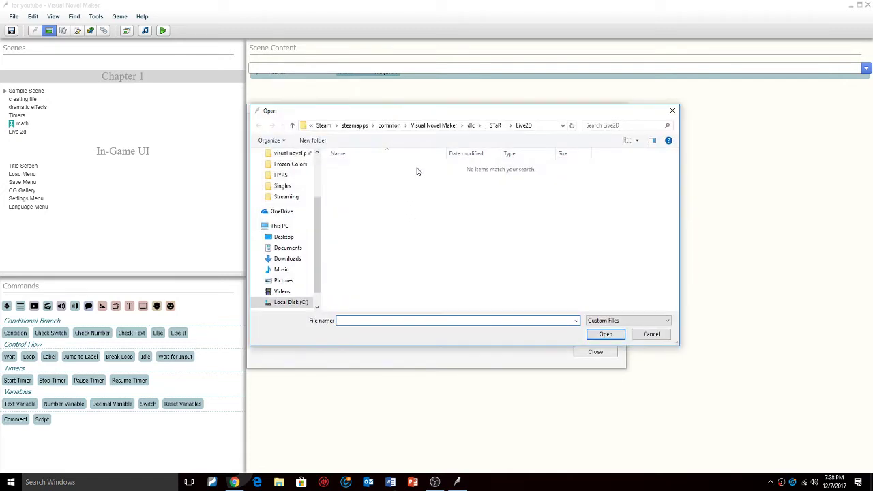
scroll(276, 181, "up", 3)
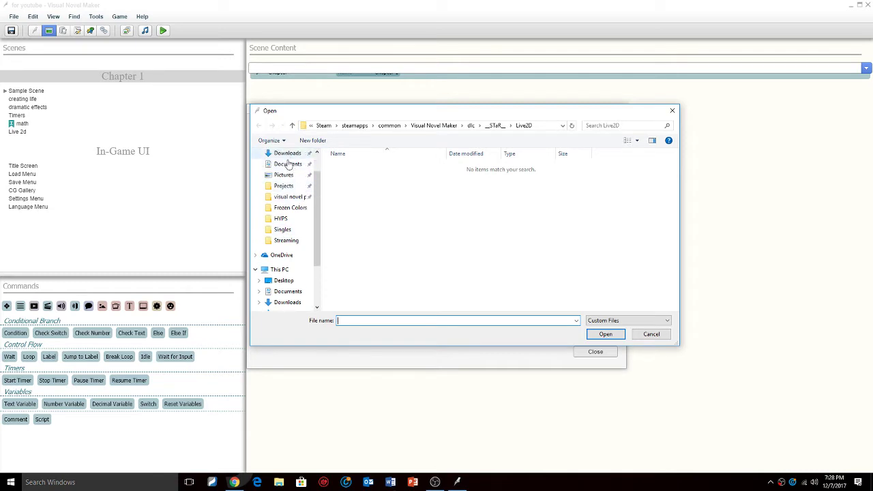
left_click(284, 171)
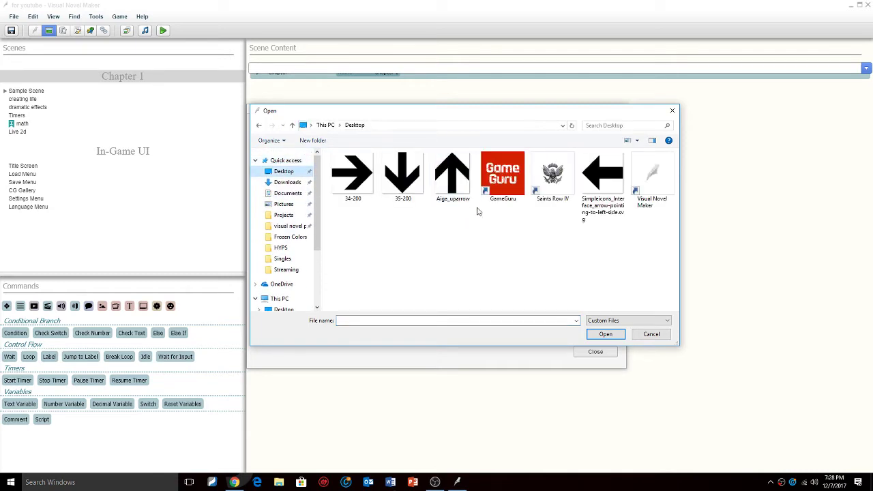
Import the left, Aiga_uparrow, 35-200 down and 34-200 right arrow images, then close the Resource Manager
left_click(600, 175)
left_click(431, 200, "ctrl")
left_click(402, 184, "ctrl")
left_click(353, 184, "ctrl")
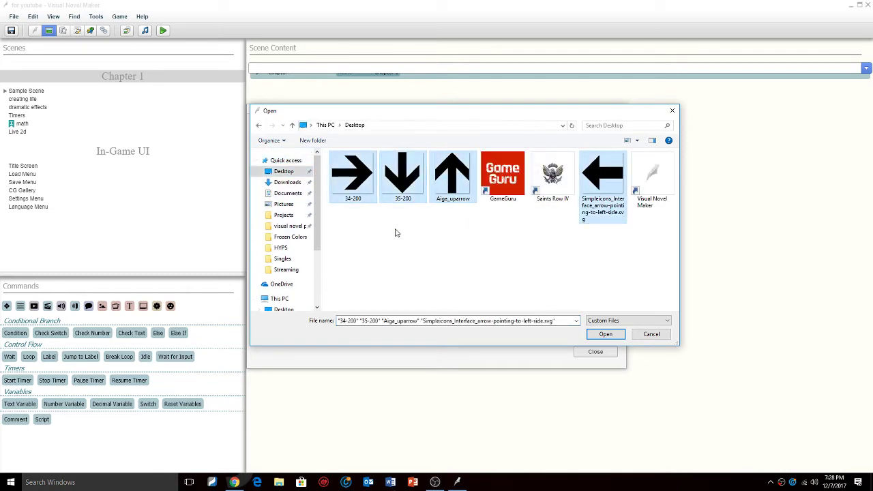
left_click(613, 334)
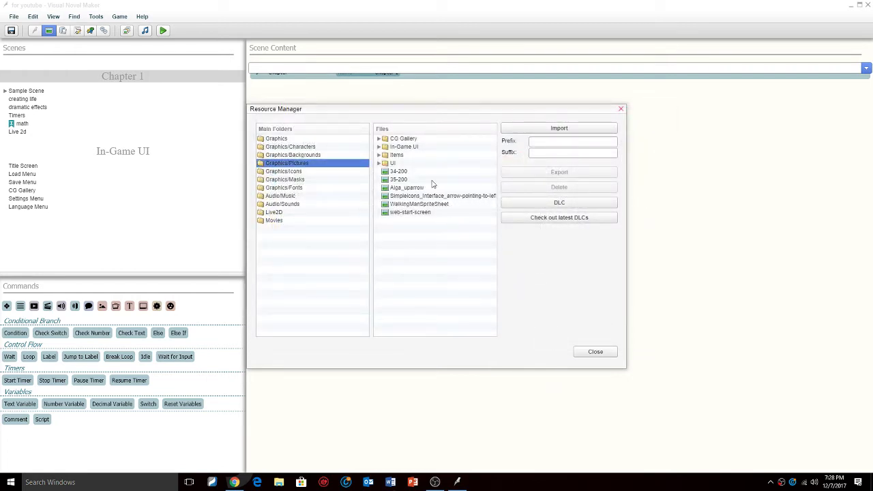
left_click(618, 110)
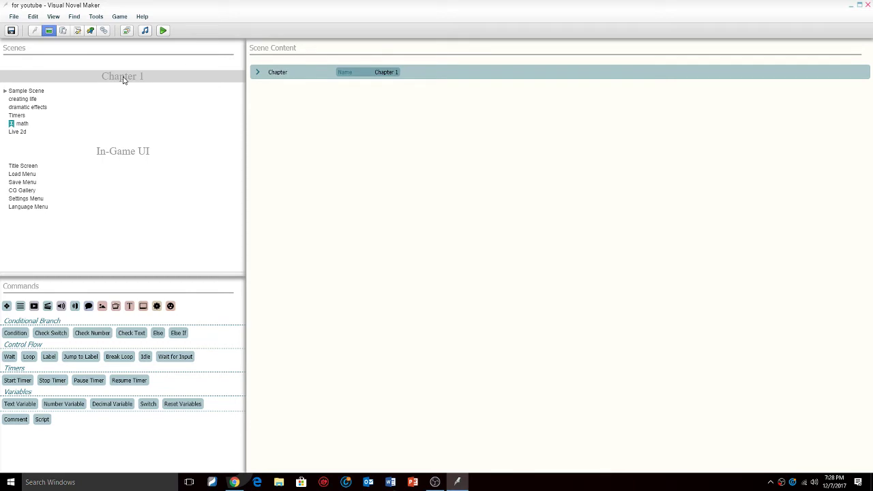
Add a new scene named d1 to Chapter 1
right_click(123, 80)
left_click(136, 81)
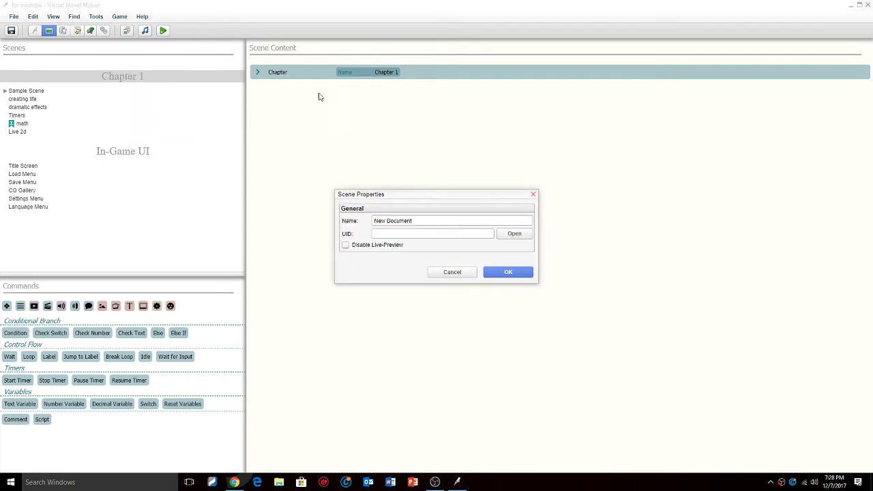
left_click(423, 220)
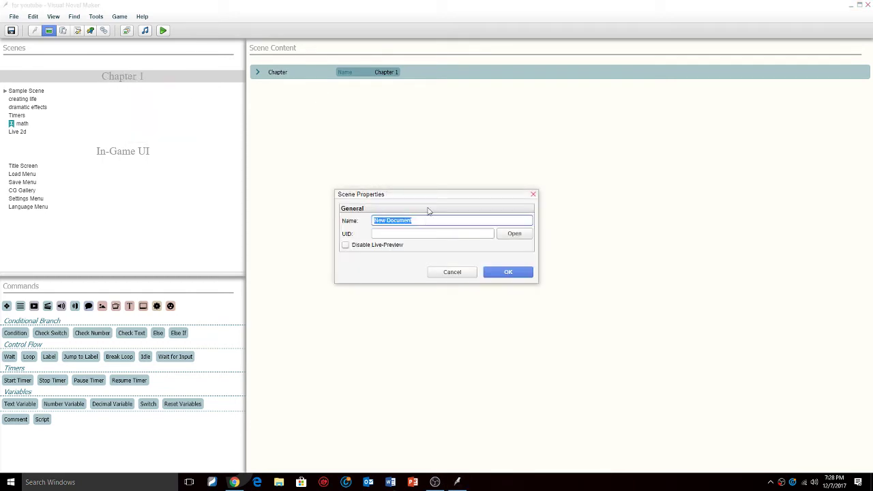
key("Return")
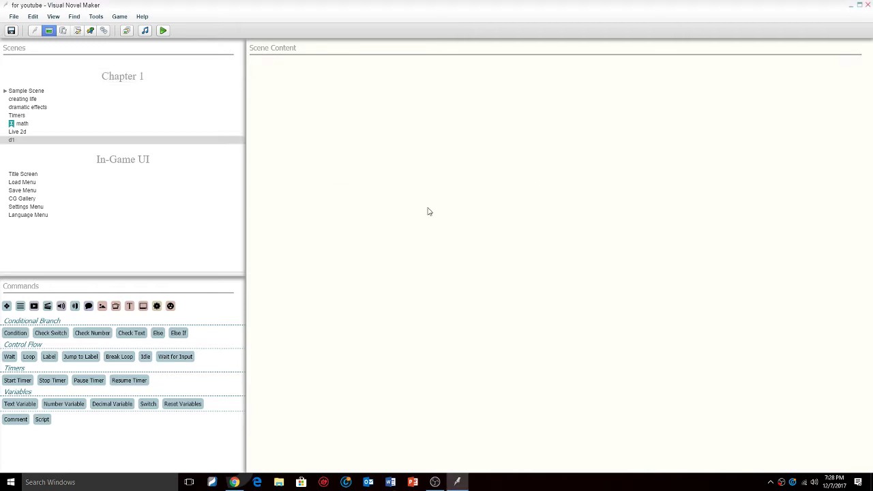
Add a second new scene named d2 to Chapter 1
right_click(105, 83)
key("Escape")
right_click(161, 82)
key("Escape")
double_click(442, 221)
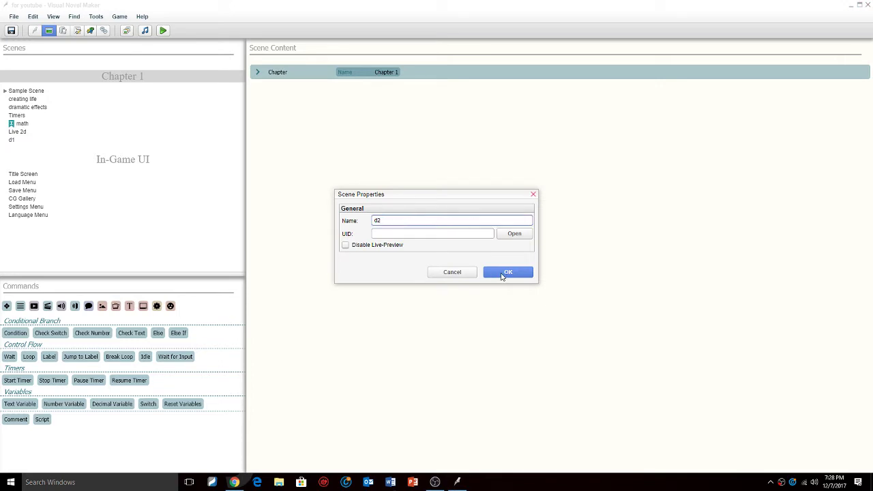
type("d2")
left_click(502, 273)
Add a third new scene named d3 to Chapter 1
right_click(121, 76)
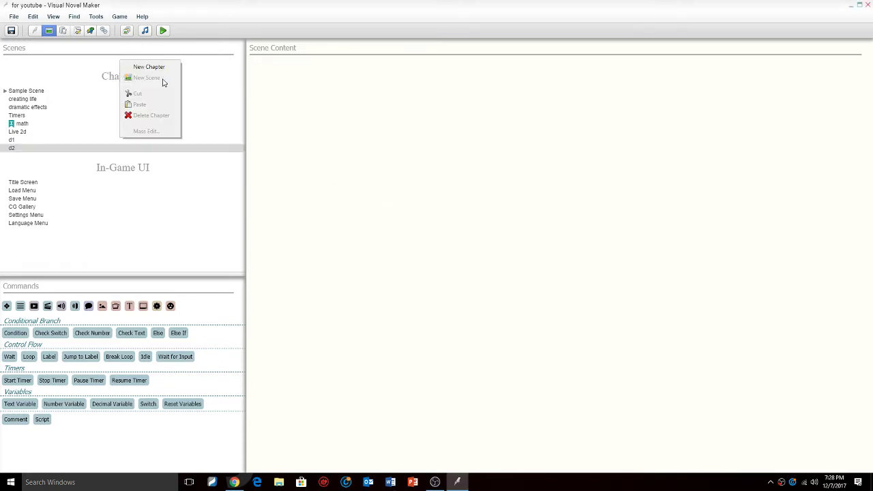
left_click(111, 70)
right_click(113, 71)
left_click(103, 77)
right_click(128, 77)
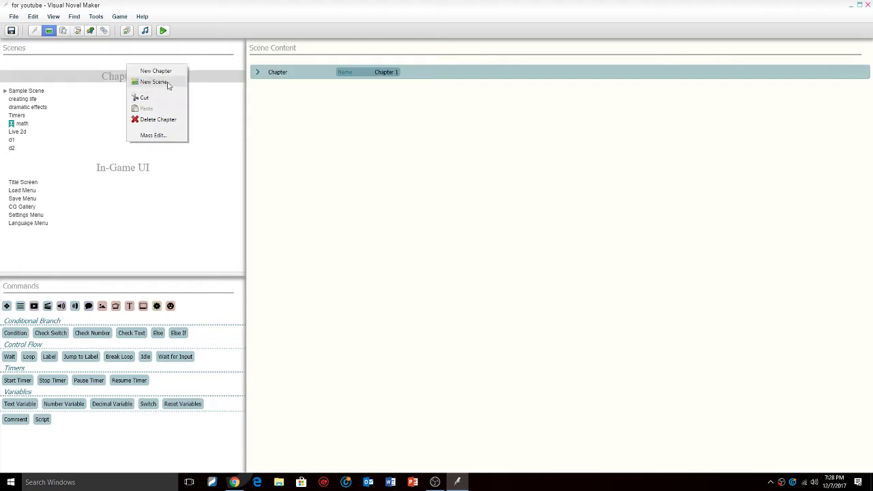
left_click(154, 82)
double_click(409, 220)
type("d")
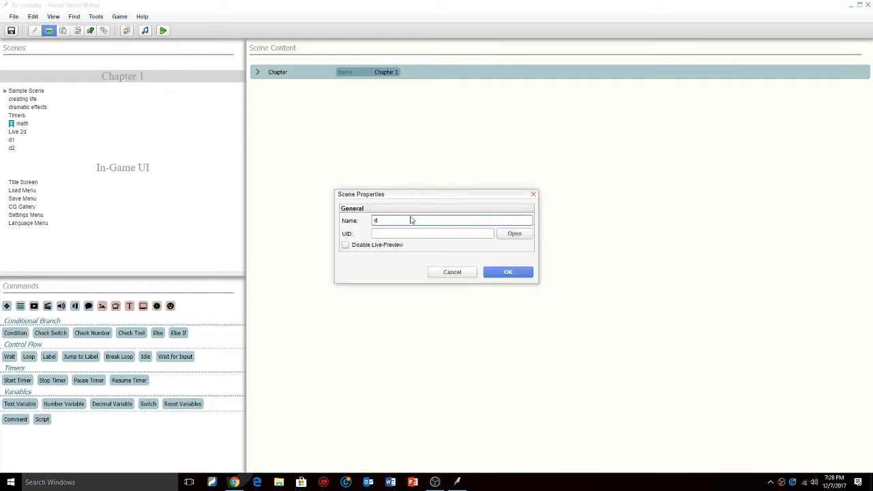
type("3")
left_click(517, 278)
Add a fourth new scene named d4 to Chapter 1
right_click(137, 73)
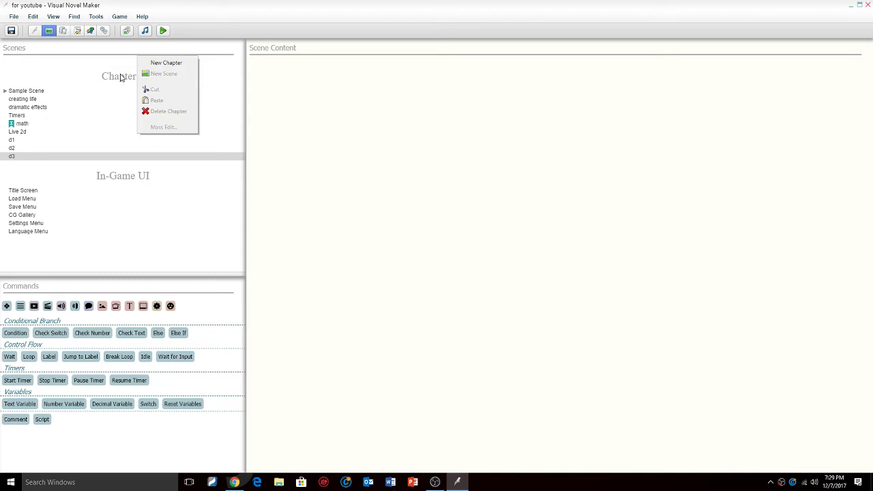
left_click(120, 77)
right_click(121, 77)
left_click(156, 80)
left_click(410, 220)
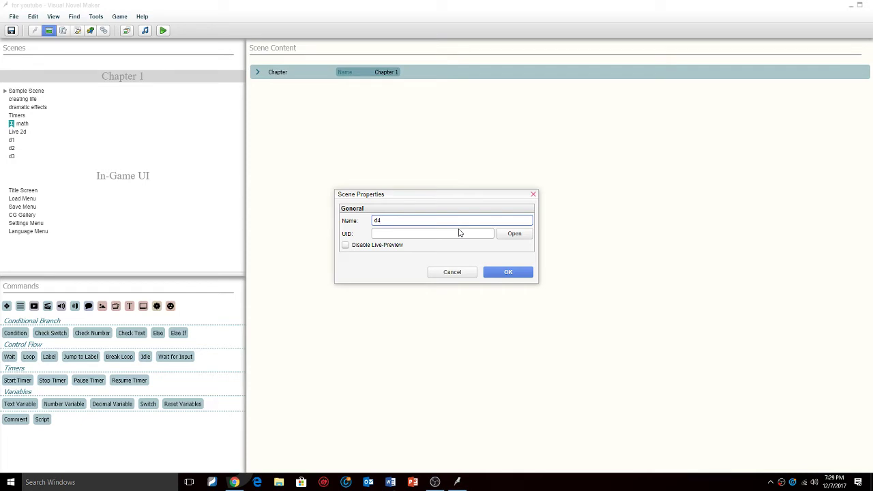
key("Return")
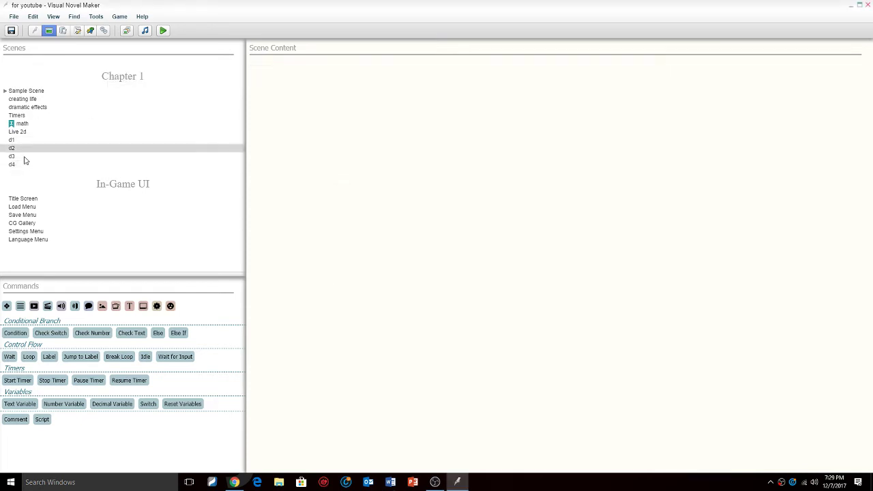
Insert a Change Background command into scene d1 with 'cha' and save the project
left_click(21, 141)
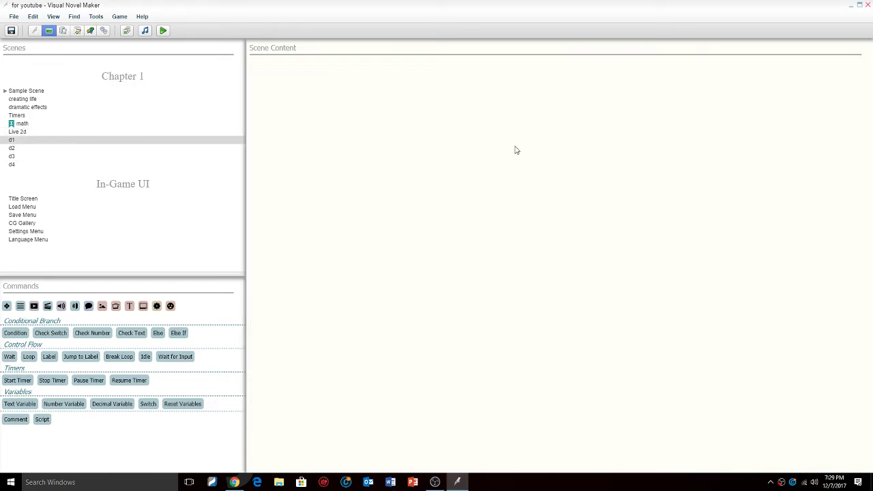
type("cha")
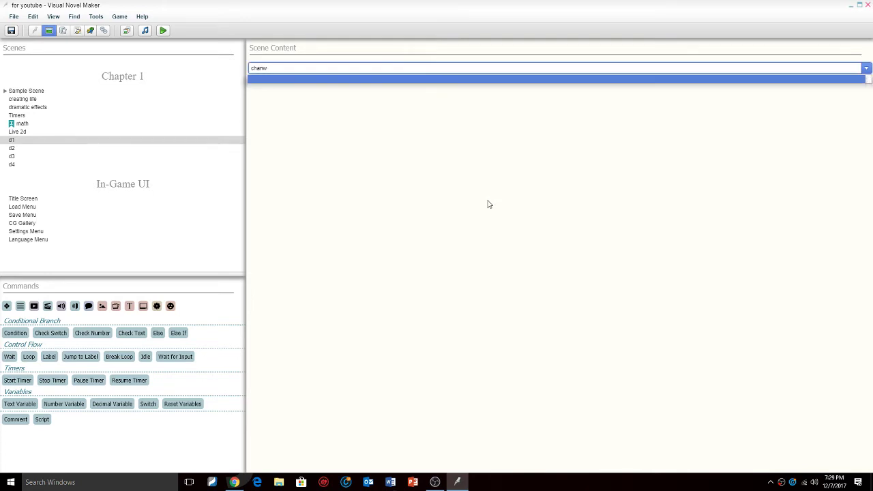
key("Return")
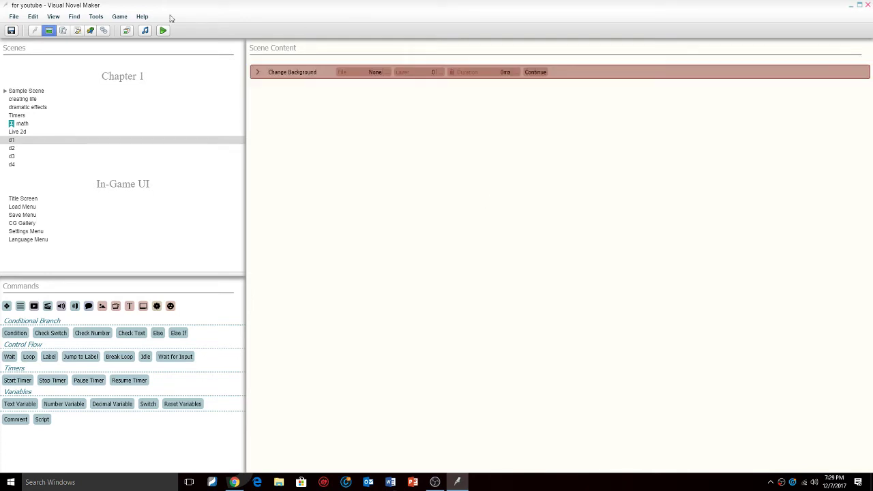
left_click(15, 31)
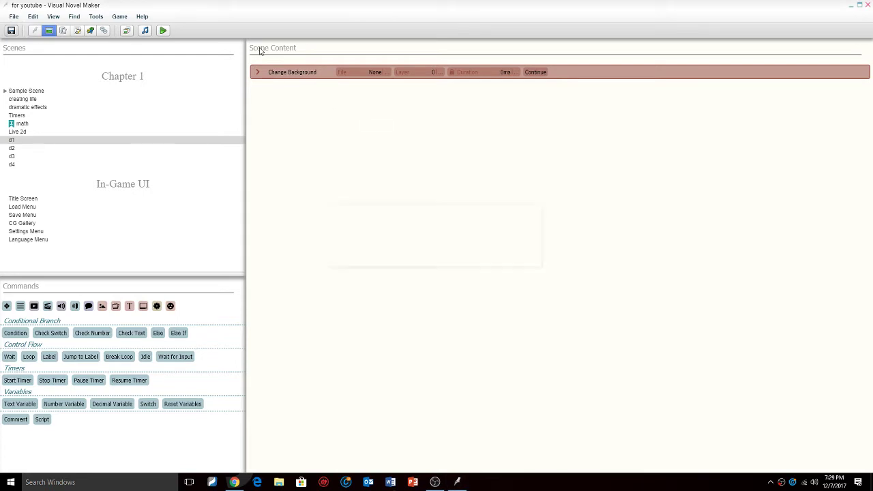
Look through the Tools menu options, then save the project again
left_click(102, 18)
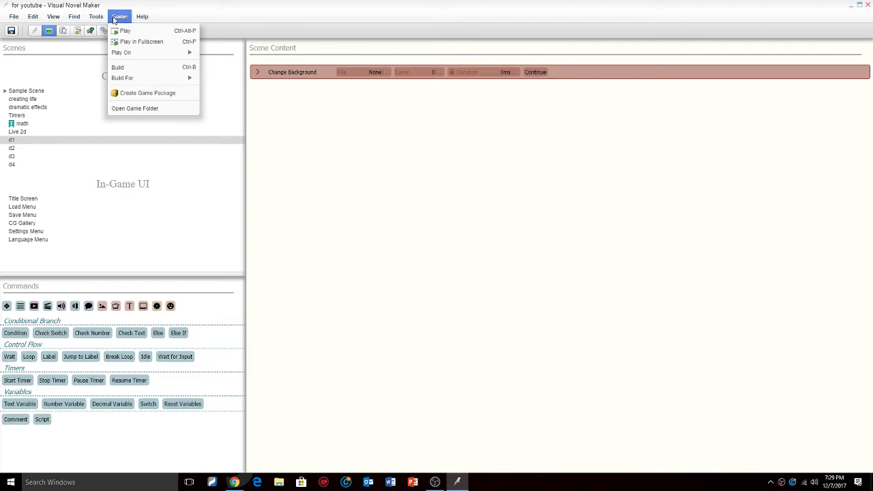
mouse_move(74, 16)
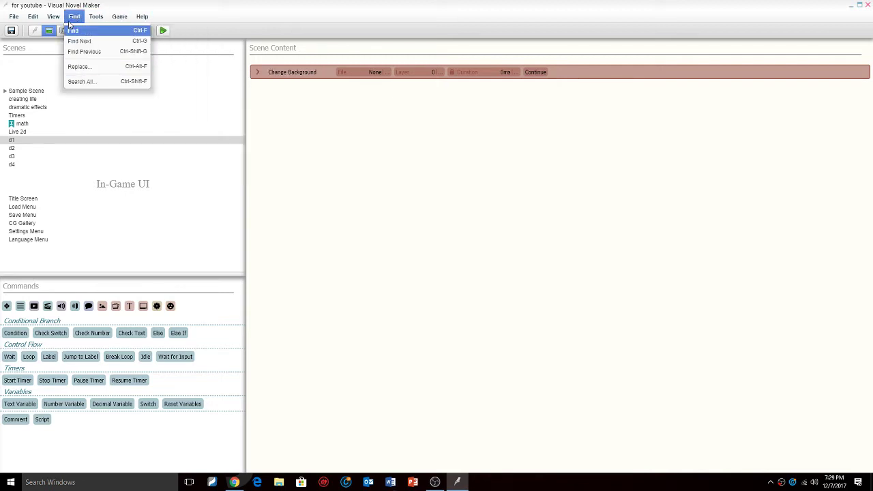
mouse_move(79, 115)
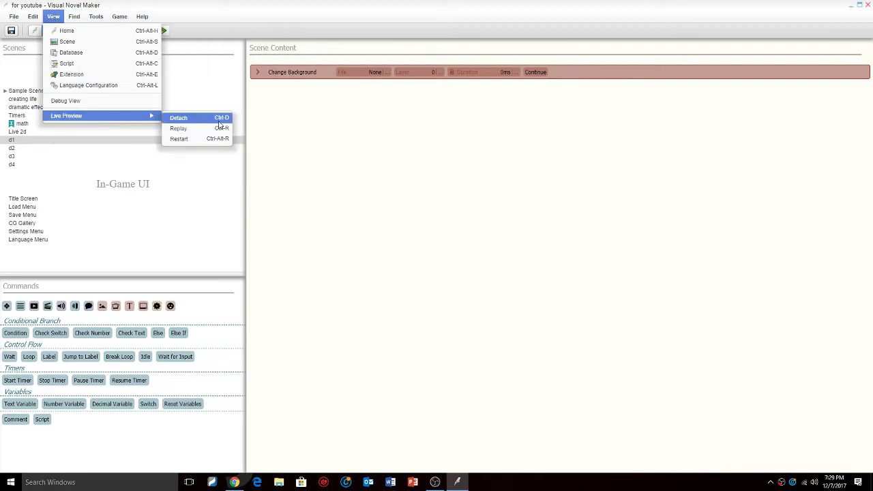
left_click(231, 142)
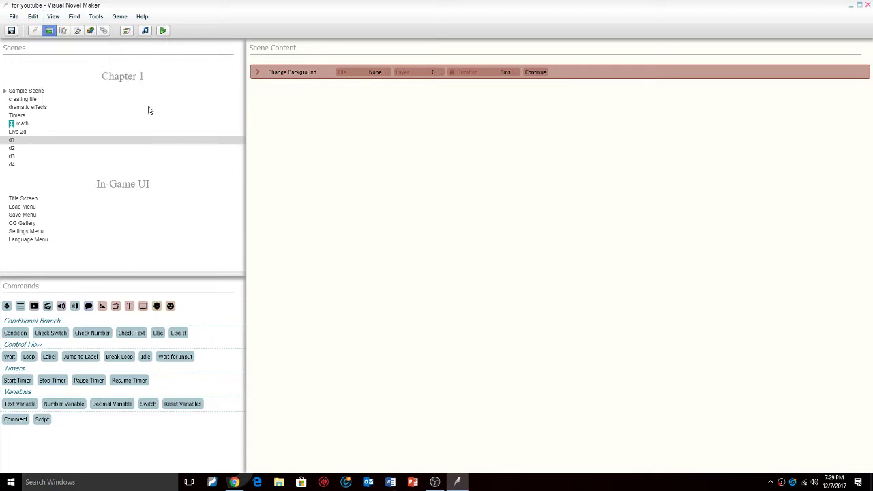
left_click(7, 32)
Close the project without saving, reopen 'for youtube', and open scene d1
left_click(13, 17)
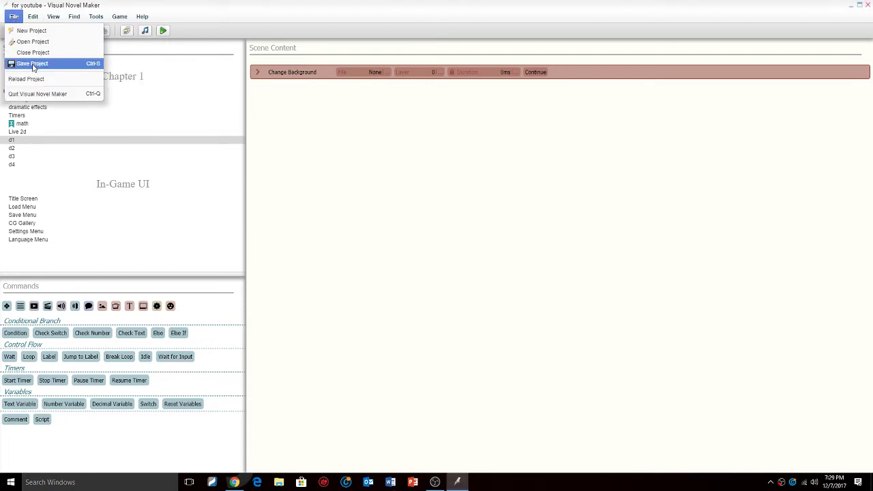
left_click(33, 52)
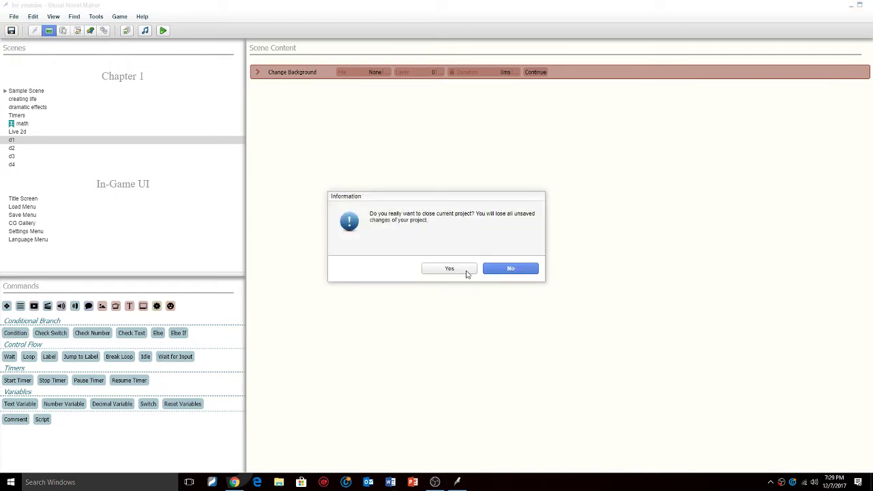
left_click(467, 273)
double_click(396, 130)
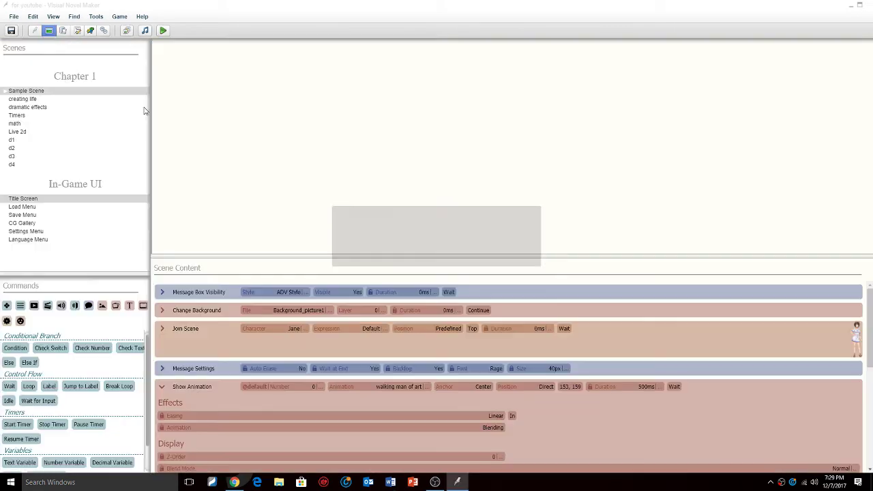
left_click(23, 142)
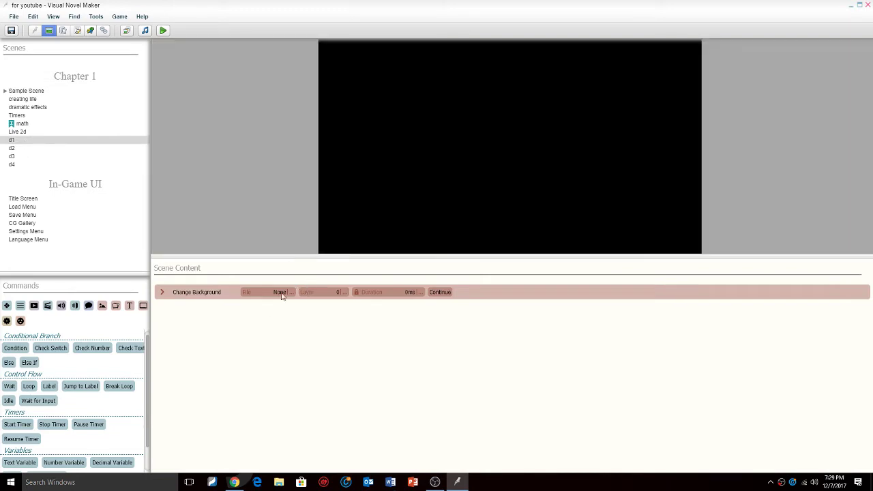
left_click(269, 290)
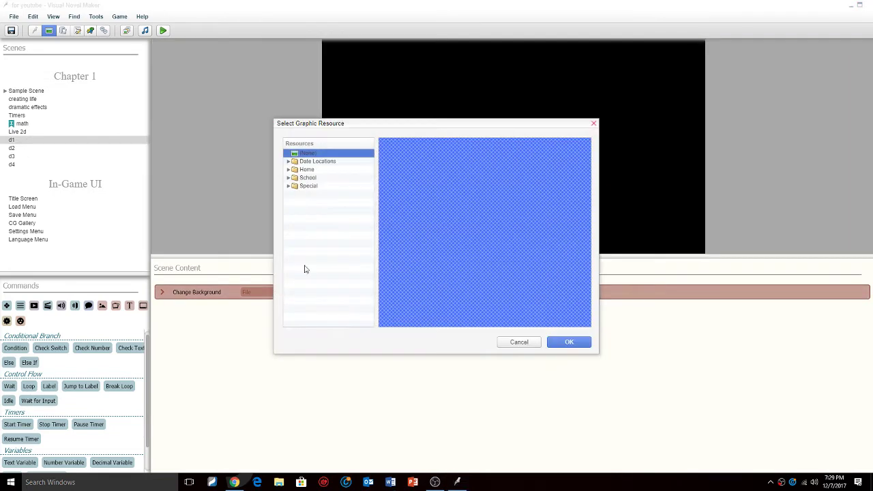
left_click(325, 163)
left_click(293, 187)
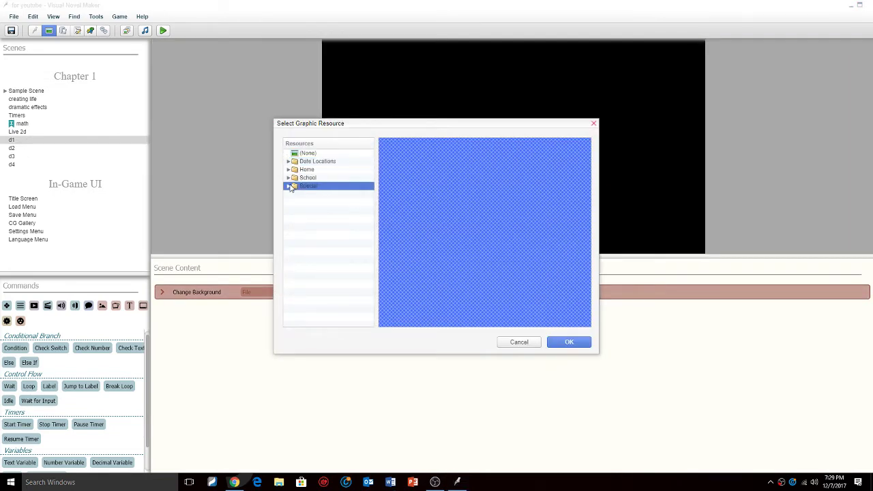
left_click(288, 186)
left_click(333, 202)
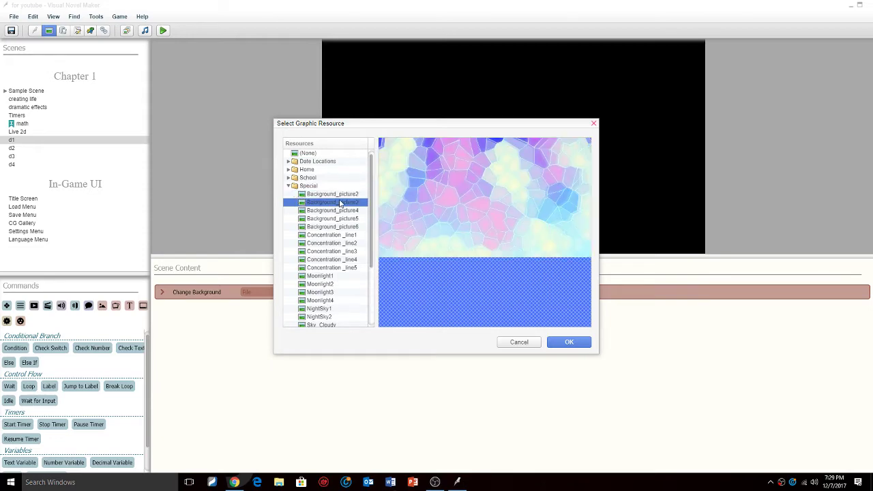
key("Down")
key("Down")
key("Down")
key("Down")
key("Down")
key("Down")
key("Down")
key("Down")
key("Down")
key("Down")
key("Down")
key("Down")
key("Down")
key("Down")
key("Down")
key("Down")
key("Down")
key("Down")
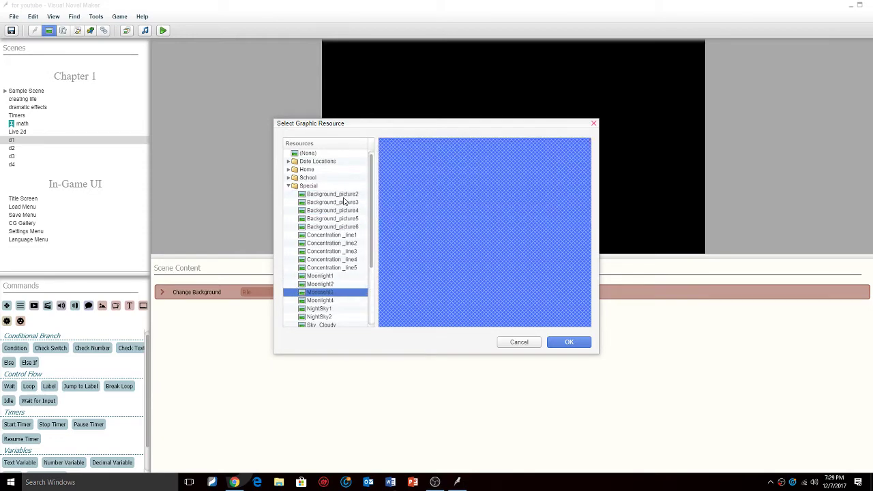
key("Down")
key("Down")
key("Down")
key("Down")
key("Down")
key("Down")
key("Down")
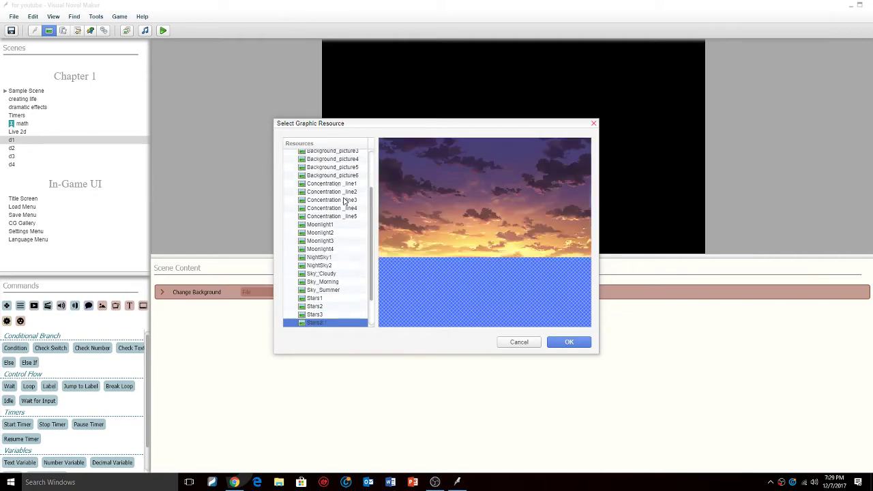
scroll(383, 221, "up", 4)
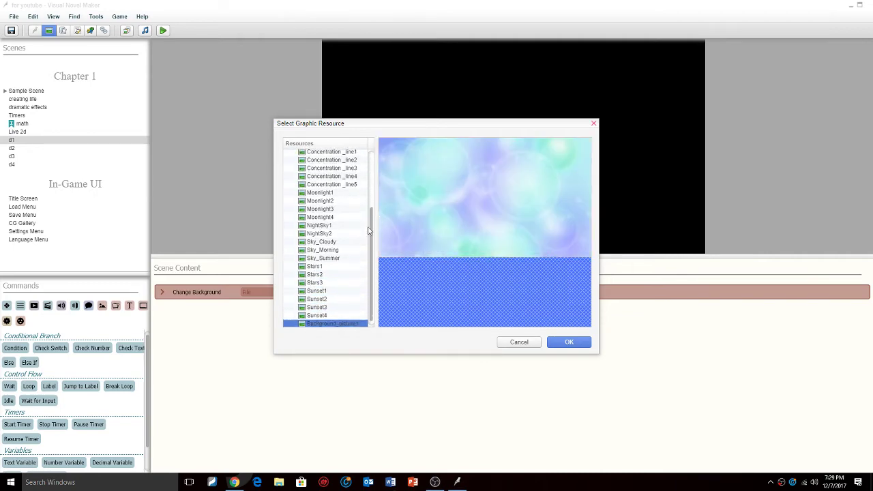
left_click(290, 188)
left_click(287, 187)
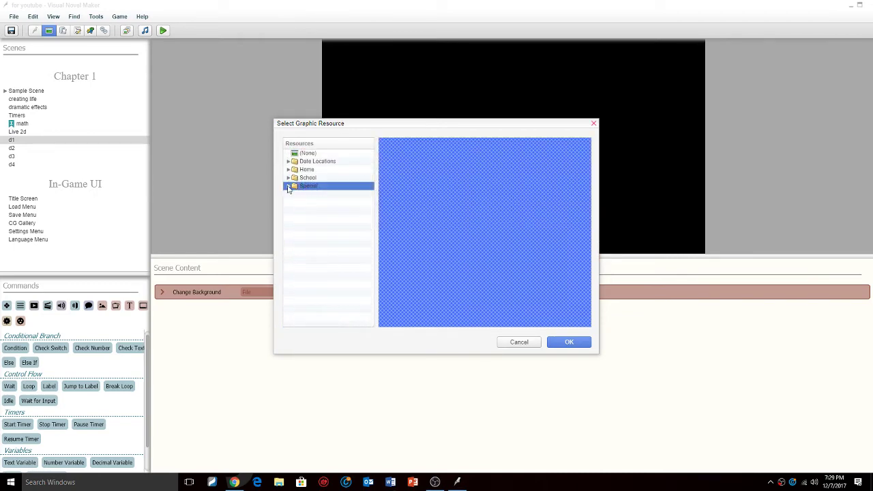
left_click(289, 178)
left_click(332, 194)
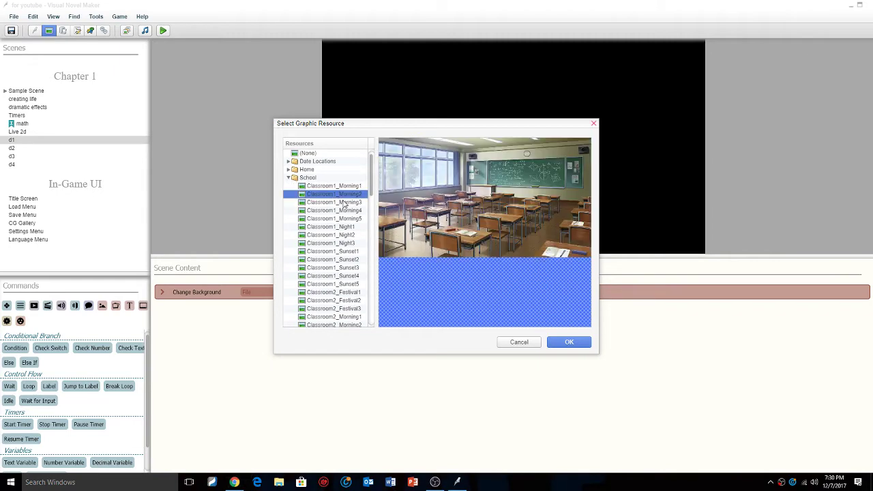
key("Down")
key("Down")
key("Down")
key("Down")
key("Down")
key("Down")
key("Down")
key("Down")
key("Down")
key("Down")
key("Down")
key("Down")
key("Down")
key("Down")
key("Down")
key("Down")
key("Down")
key("Down")
key("Down")
key("Down")
key("Down")
key("Down")
key("Down")
key("Down")
key("Down")
key("Down")
key("Down")
key("Down")
key("Down")
key("Down")
key("Down")
key("Down")
key("Down")
key("Down")
key("Down")
key("Down")
key("Down")
key("Down")
key("Down")
key("Down")
key("Down")
key("Down")
key("Down")
key("Down")
key("Down")
left_click(519, 341)
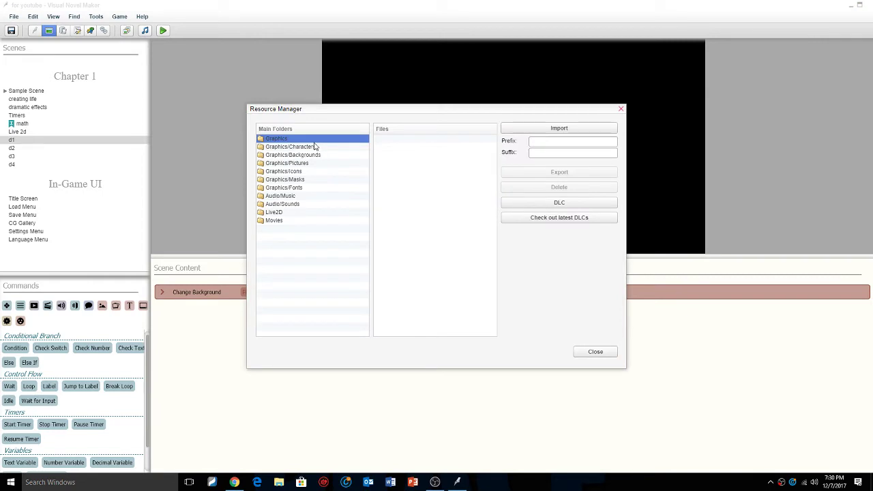
Switch the Resource Manager from Graphics/Pictures to Graphics/Backgrounds, opening and closing the import window
left_click(300, 163)
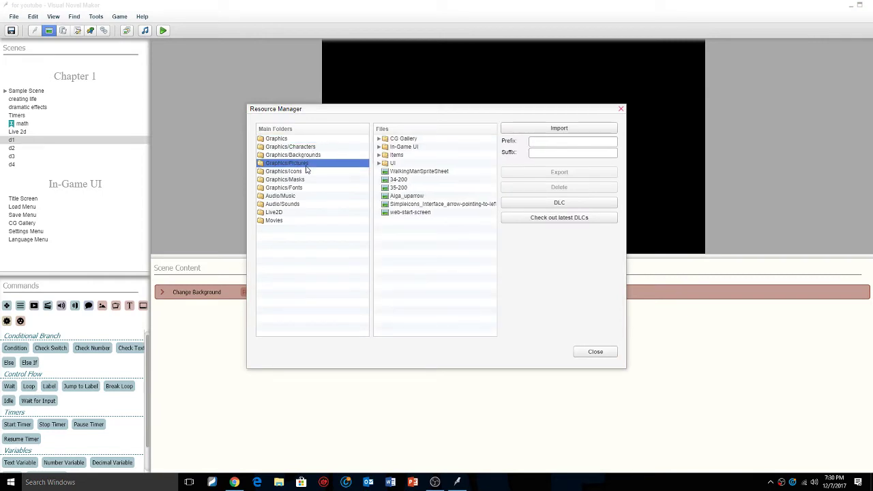
left_click(308, 156)
left_click(572, 128)
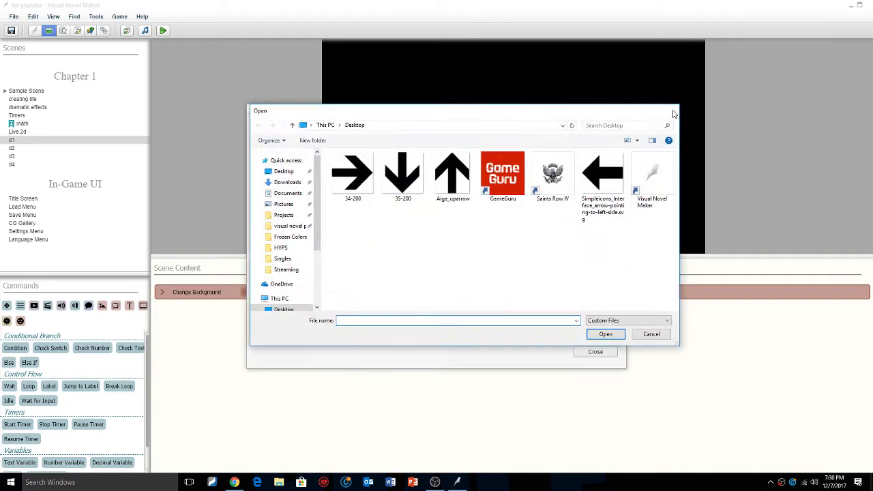
left_click(672, 112)
Browse the installed DLC's _StaR_ > Graphics > Backgrounds > Fantasy folder, then close the browser
left_click(559, 203)
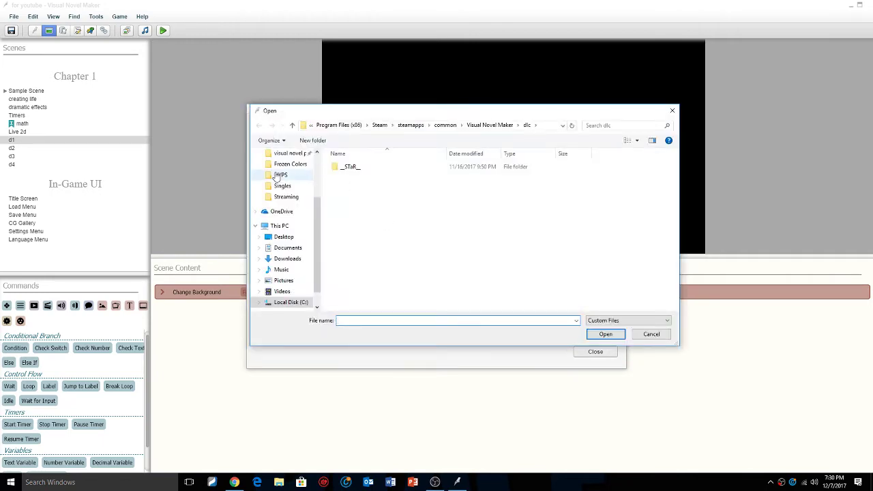
double_click(349, 168)
double_click(356, 177)
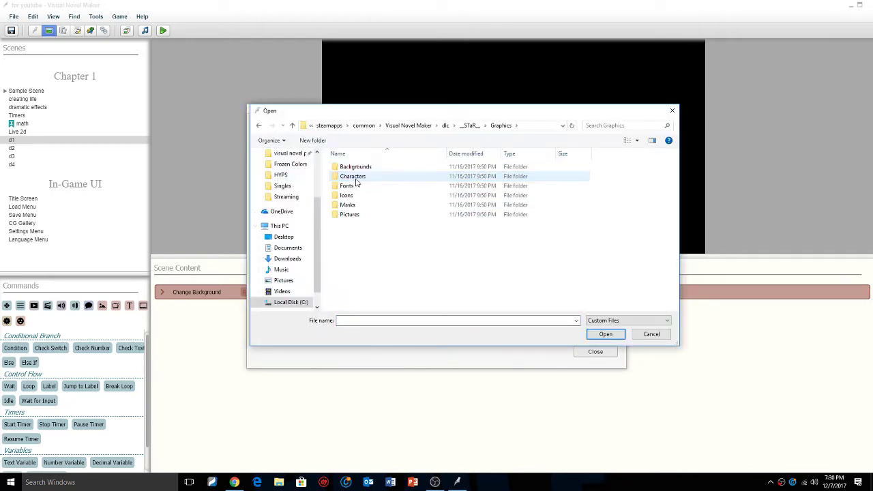
double_click(365, 168)
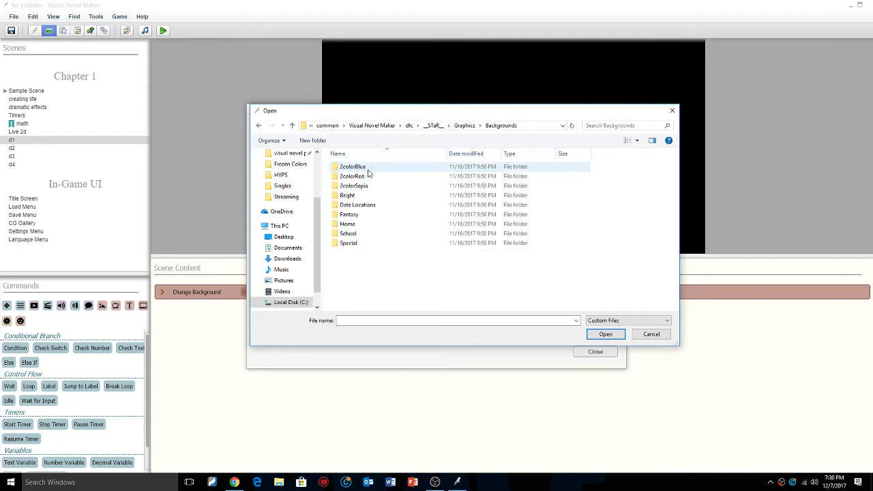
double_click(362, 215)
scroll(409, 205, "down", 3)
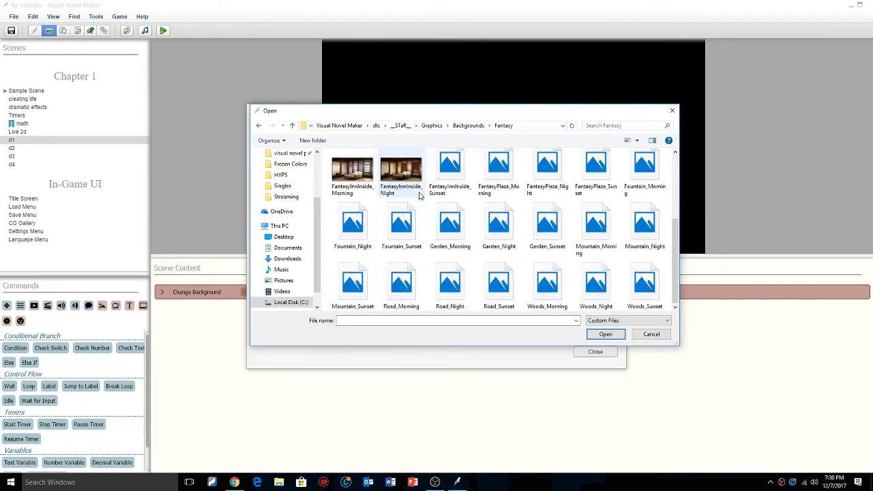
scroll(477, 210, "up", 3)
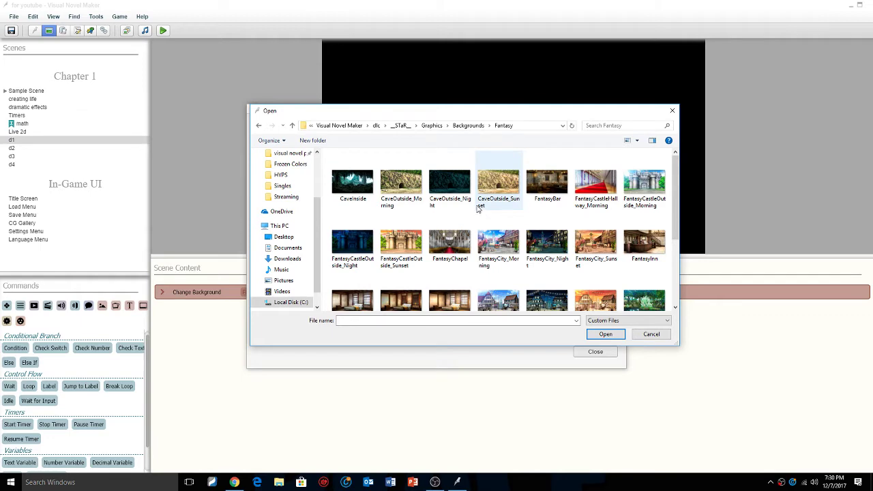
scroll(477, 209, "down", 3)
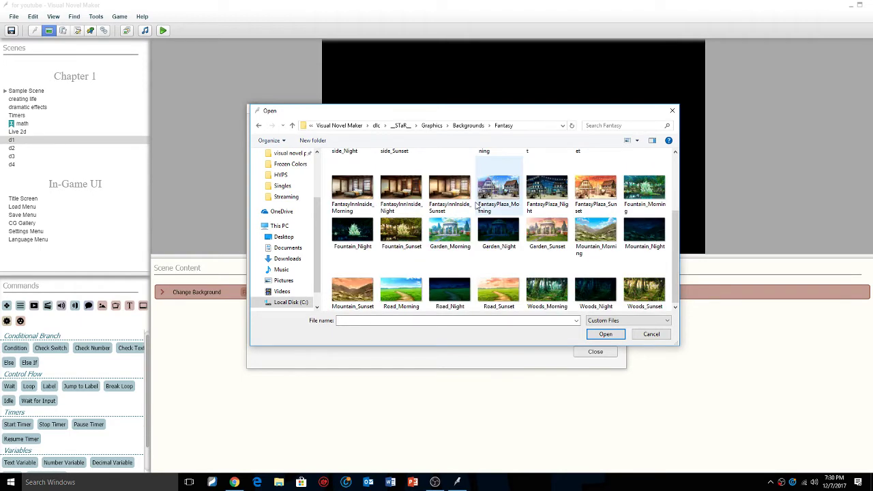
scroll(485, 194, "up", 3)
left_click(671, 111)
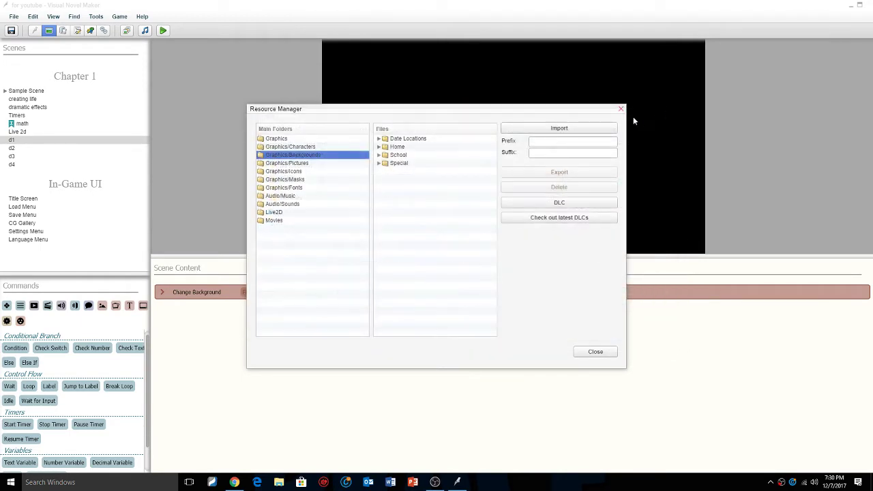
Look for the DLC under C:\Program Files (x86) in the import picker, then cancel it
left_click(559, 129)
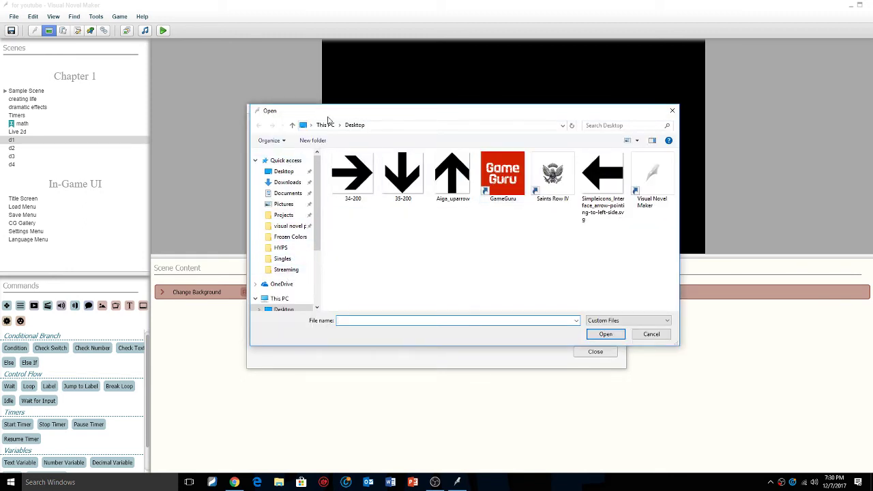
scroll(298, 226, "down", 3)
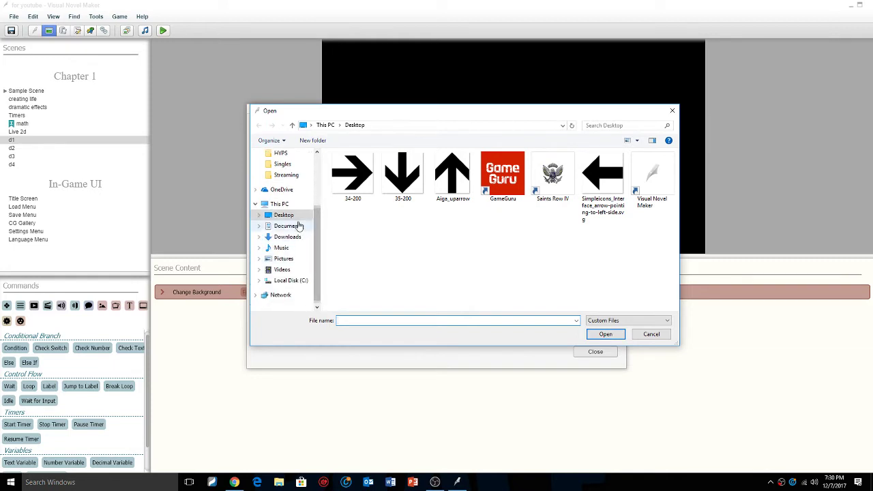
left_click(292, 281)
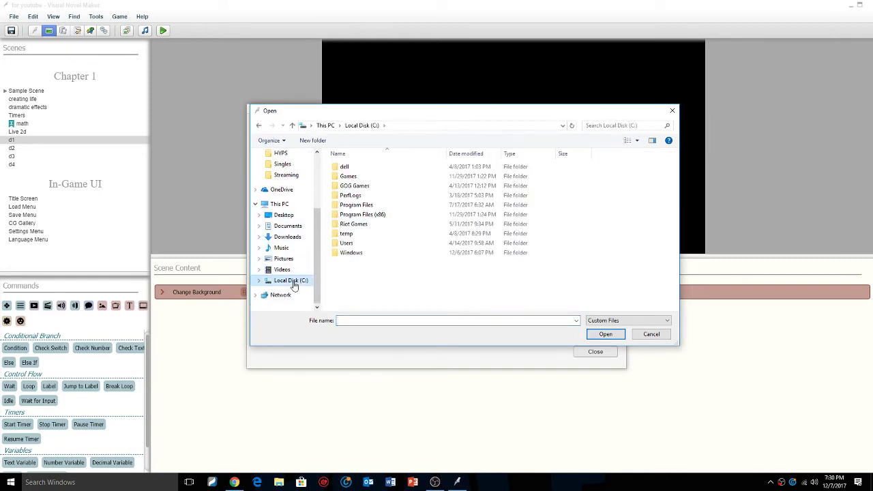
double_click(365, 214)
scroll(375, 220, "down", 1)
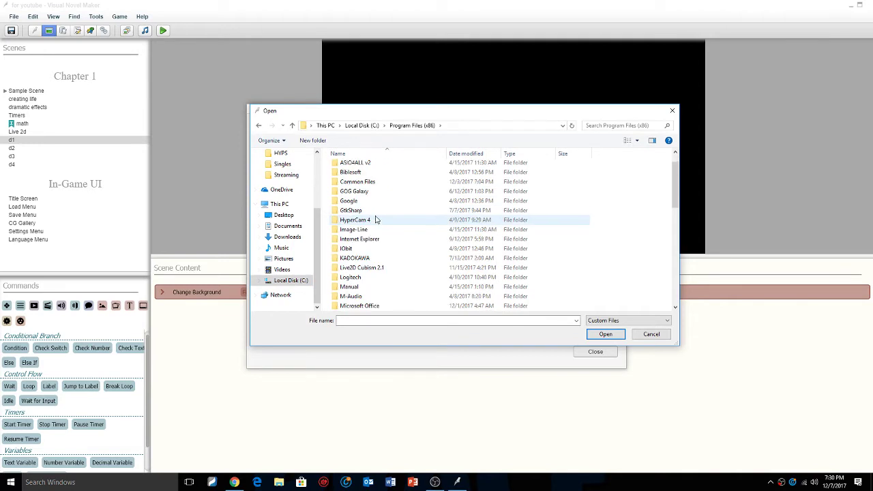
scroll(372, 282, "down", 4)
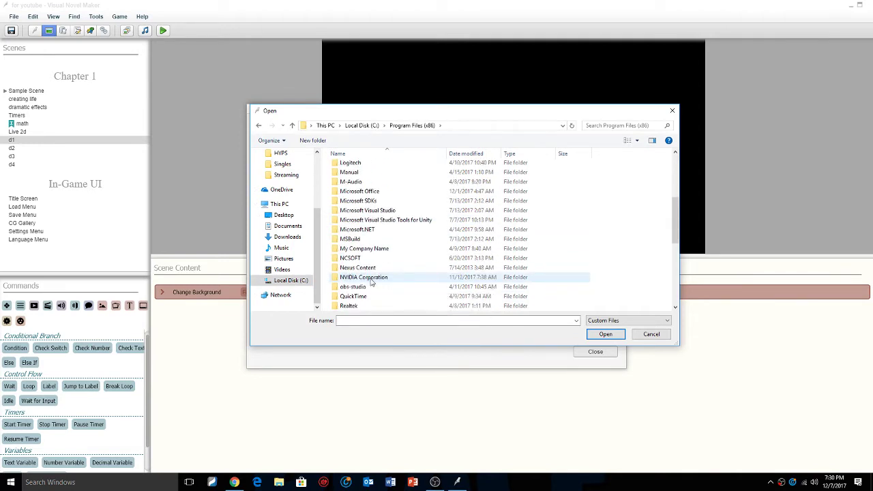
scroll(371, 283, "down", 3)
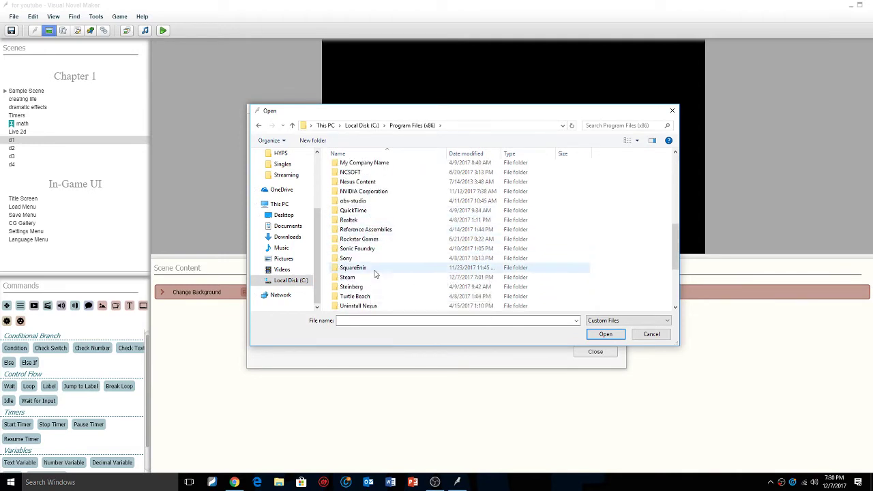
scroll(374, 218, "up", 2)
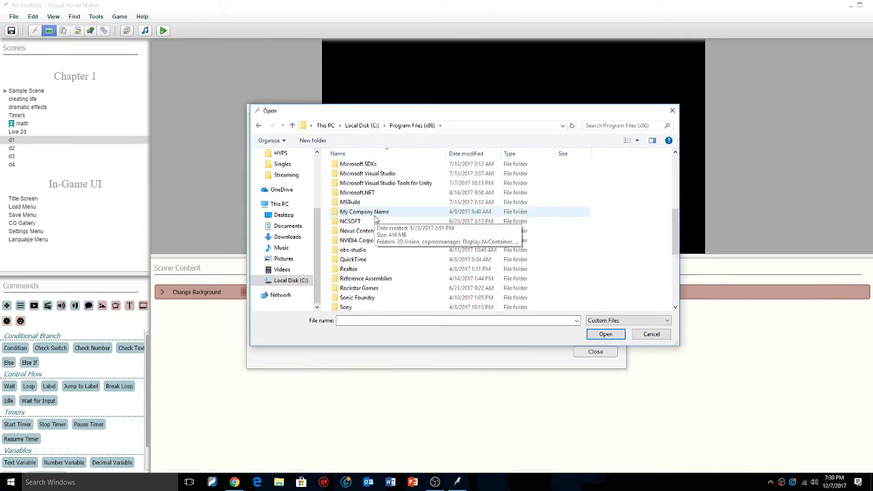
scroll(374, 219, "down", 5)
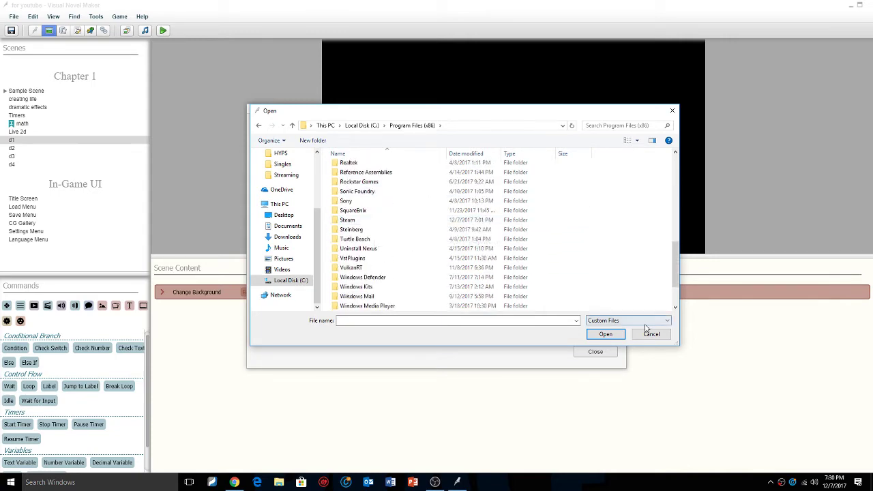
left_click(650, 334)
Paste the copied DLC path into the import picker and open _STaR_ > Graphics > Backgrounds > Fantasy
left_click(563, 204)
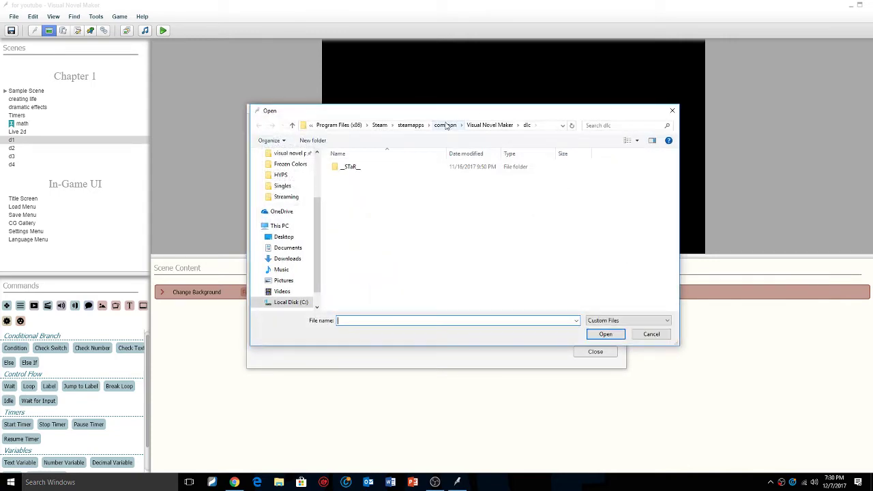
left_click(544, 126)
key("ctrl+c")
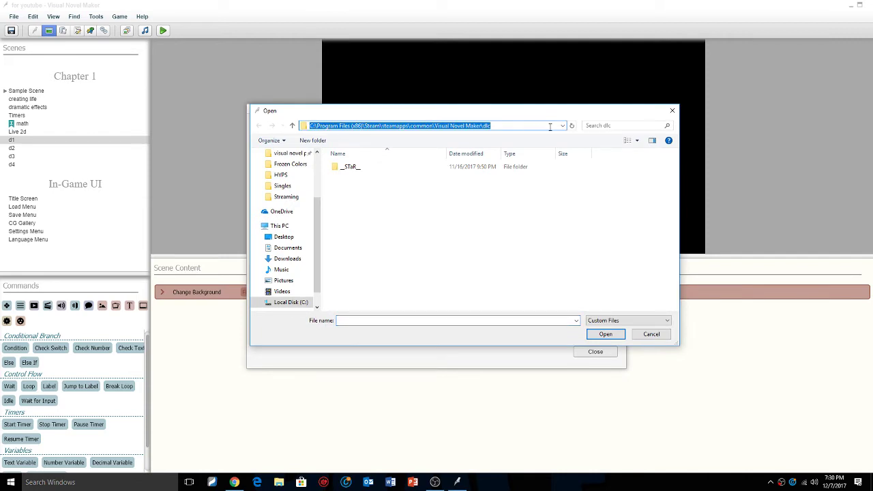
left_click(672, 110)
left_click(565, 132)
left_click(511, 126)
key("ctrl+v")
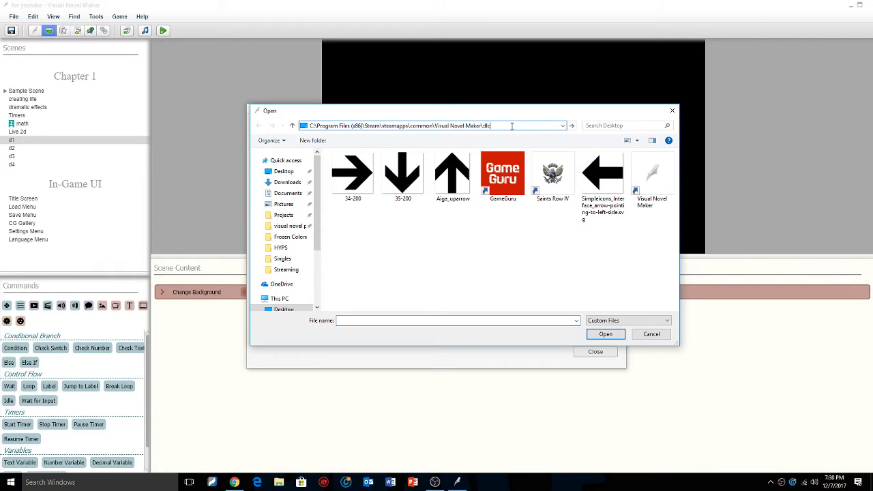
key("Return")
double_click(360, 168)
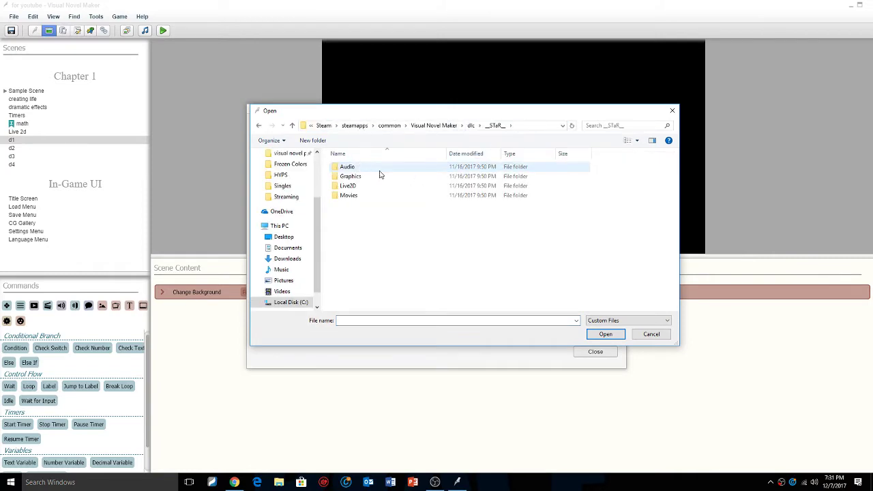
double_click(376, 176)
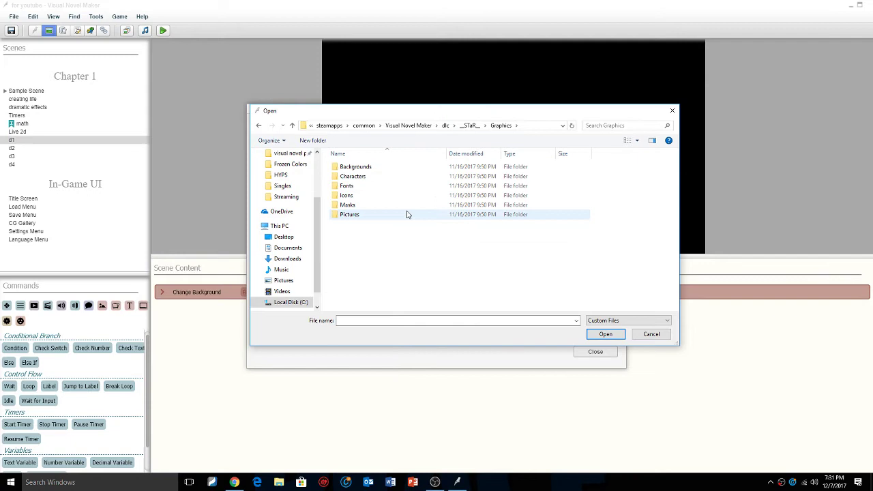
left_click(364, 169)
double_click(366, 173)
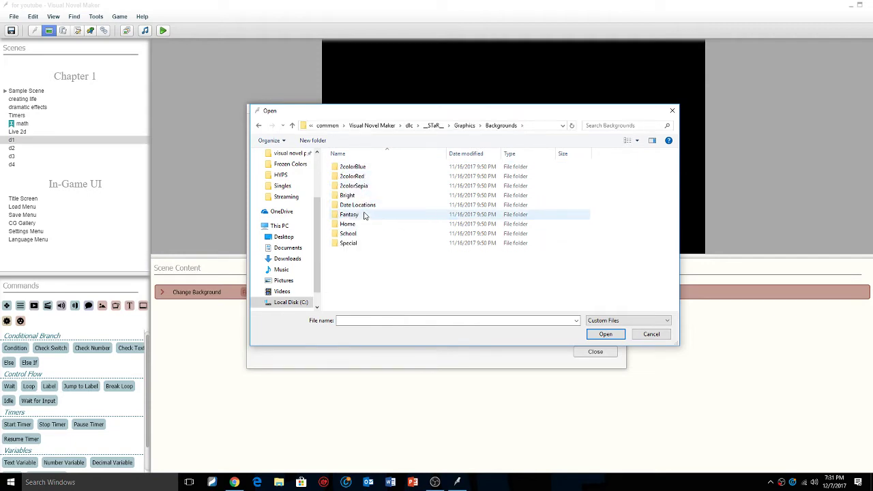
double_click(351, 208)
Import the Road_Morning, Road_Night, Road_Sunset and Garden_Night backgrounds from the Fantasy folder
scroll(409, 212, "down", 1)
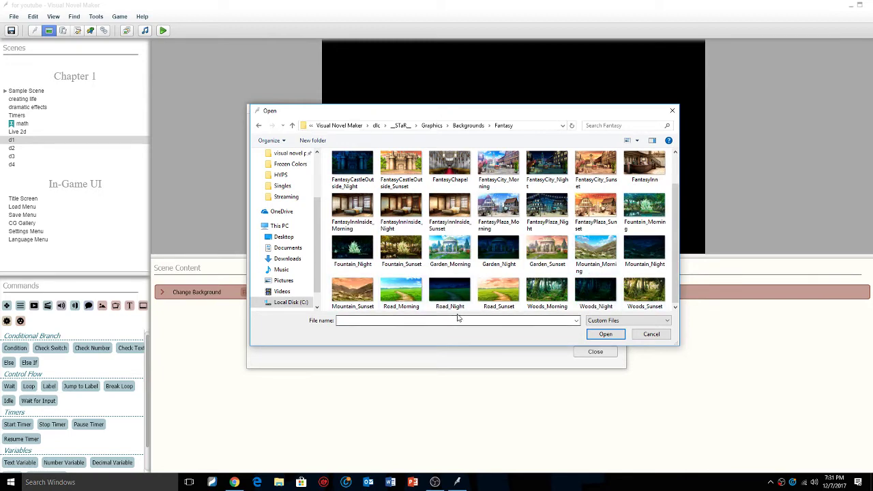
scroll(524, 292, "up", 1)
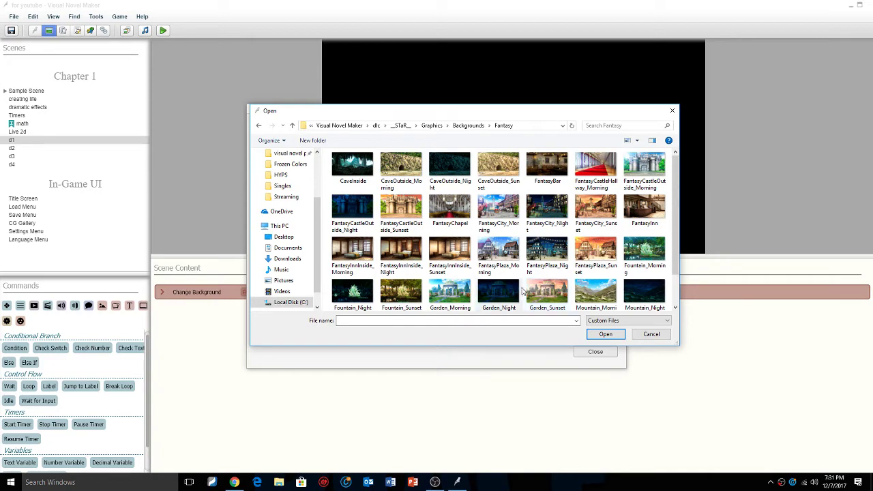
scroll(524, 286, "down", 1)
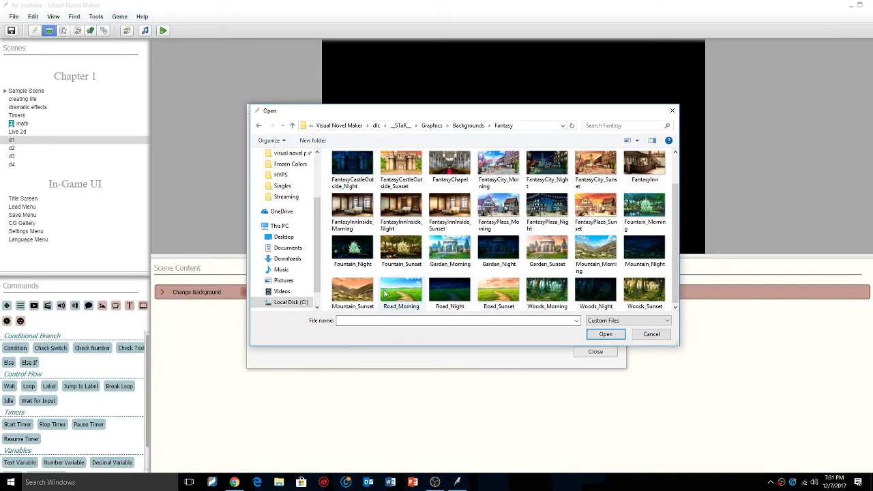
left_click(356, 293)
left_click(410, 298, "ctrl")
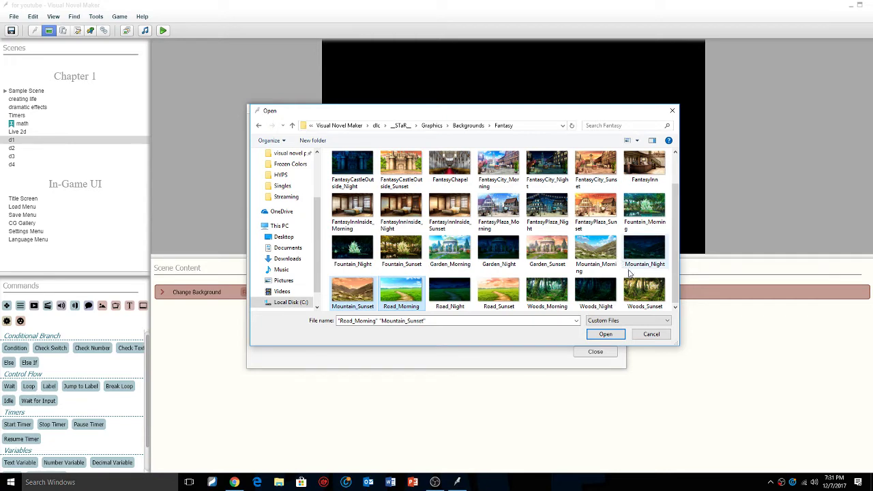
left_click(611, 252)
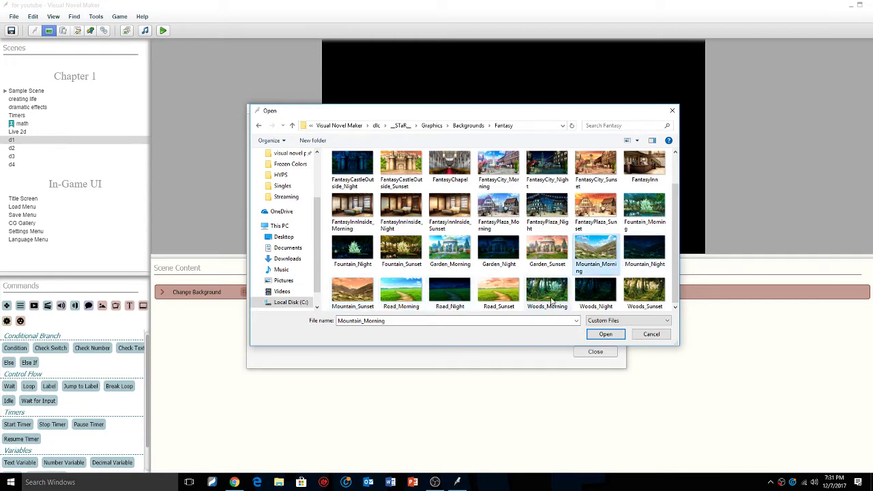
left_click(408, 294)
left_click(450, 293, "ctrl")
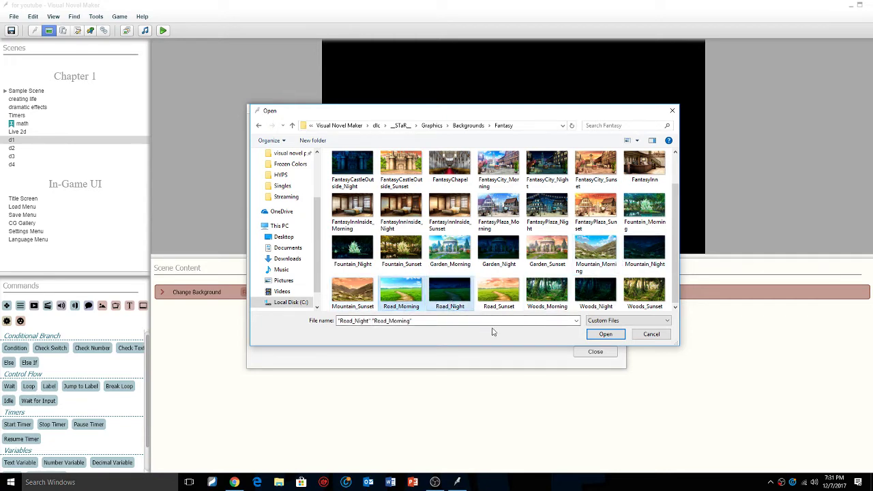
left_click(499, 293, "ctrl")
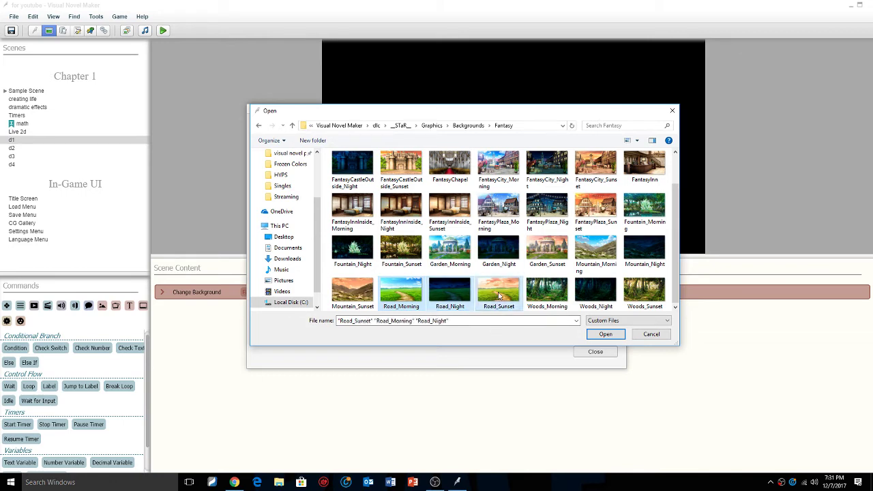
left_click(499, 251, "ctrl")
left_click(606, 333)
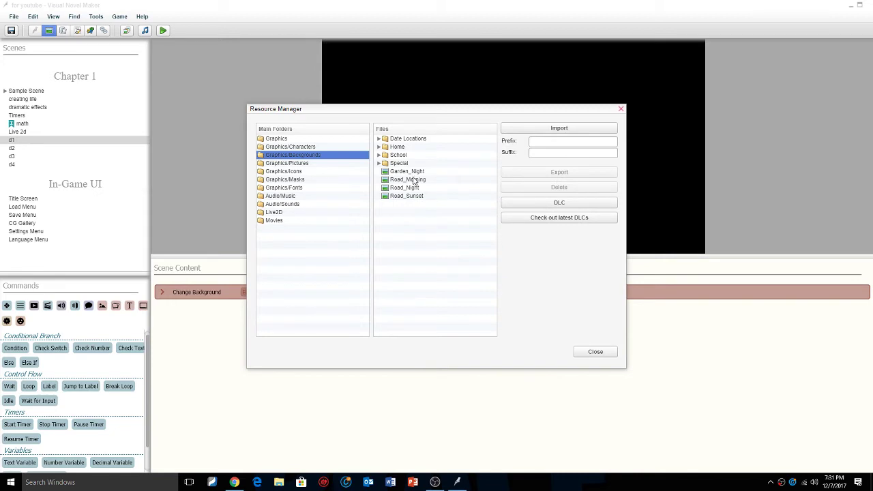
Preview the imported Garden_Night, Road_Morning and Road_Night backgrounds
left_click(413, 171)
left_click(414, 180)
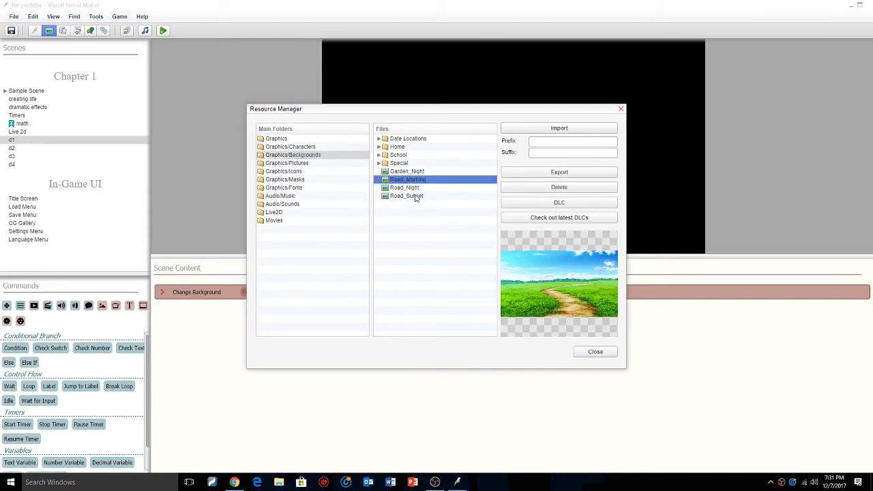
left_click(436, 187)
Set the file of scene d1's Change Background command to Road_Morning
left_click(620, 110)
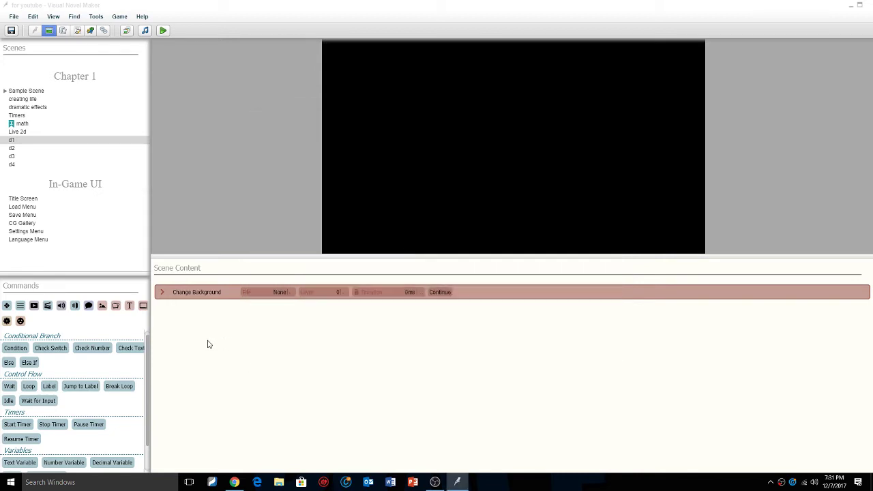
left_click(273, 291)
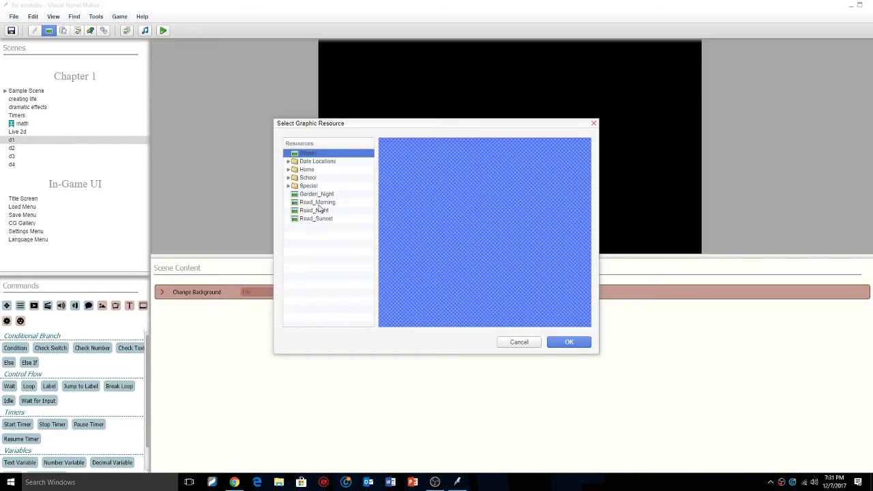
left_click(318, 203)
left_click(557, 344)
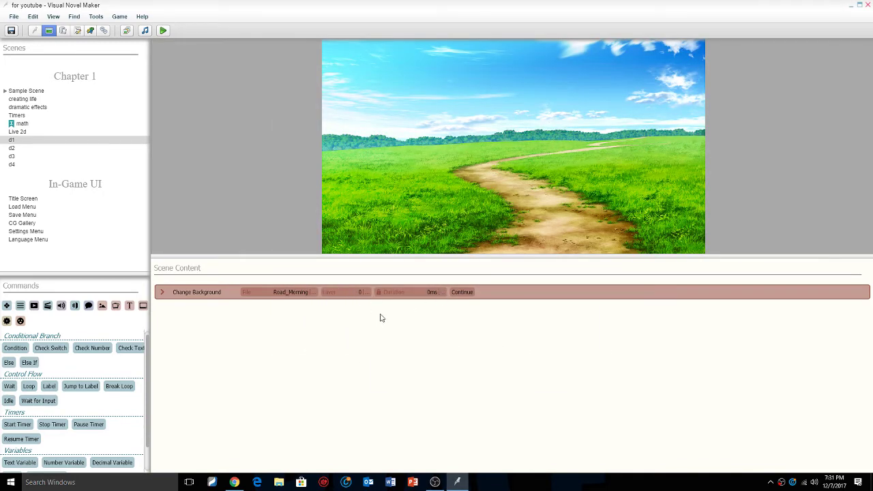
left_click(28, 149)
Insert a Change Background command into scene d2 with Garden_Night as its file
type("cha")
key("Return")
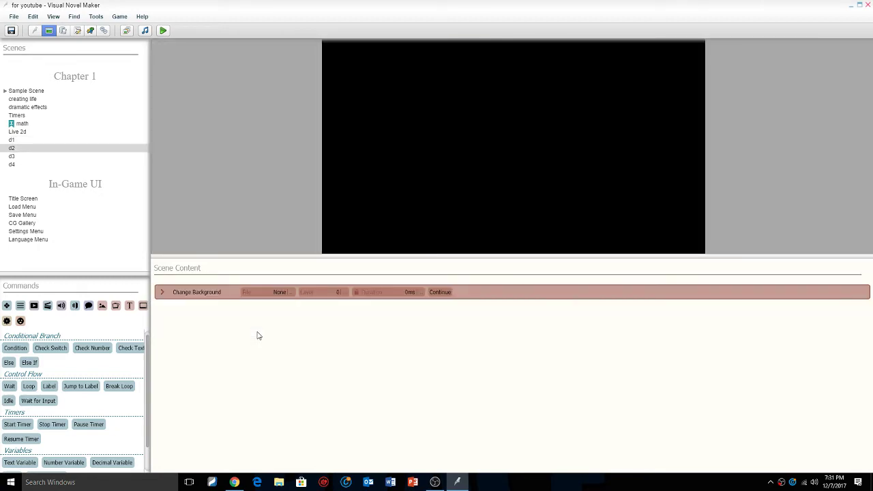
left_click(247, 292)
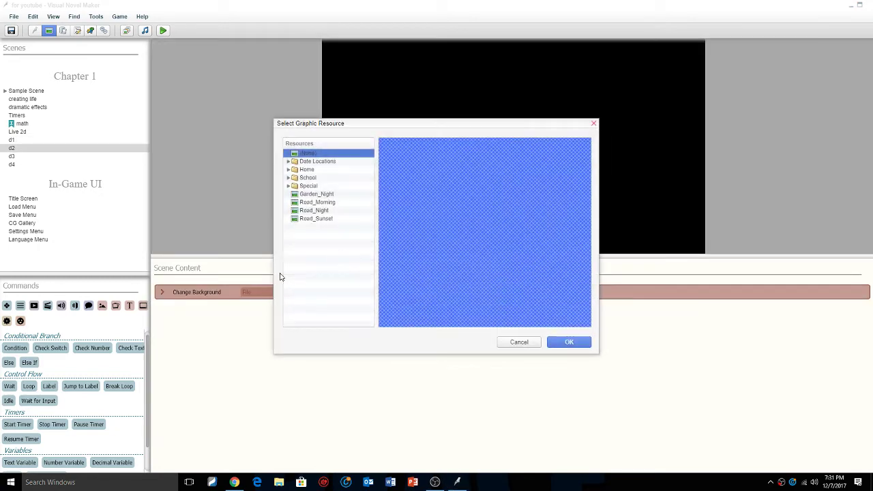
left_click(315, 203)
left_click(316, 194)
left_click(315, 204)
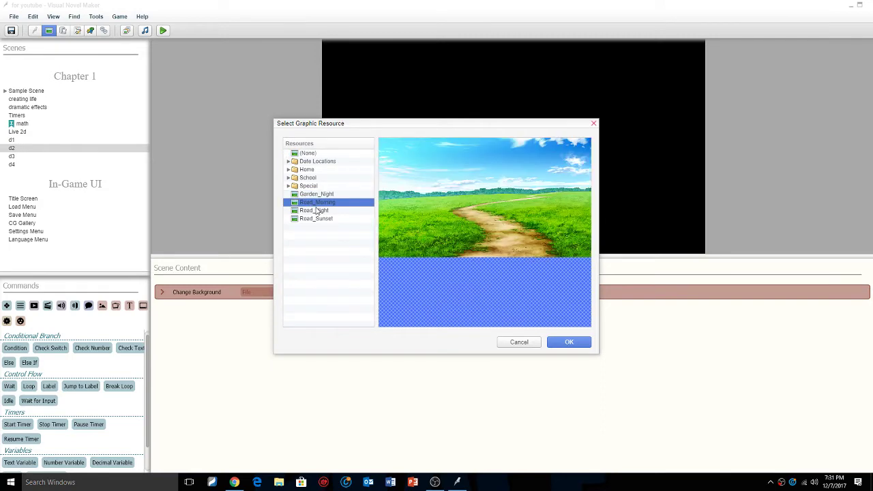
left_click(316, 211)
left_click(322, 195)
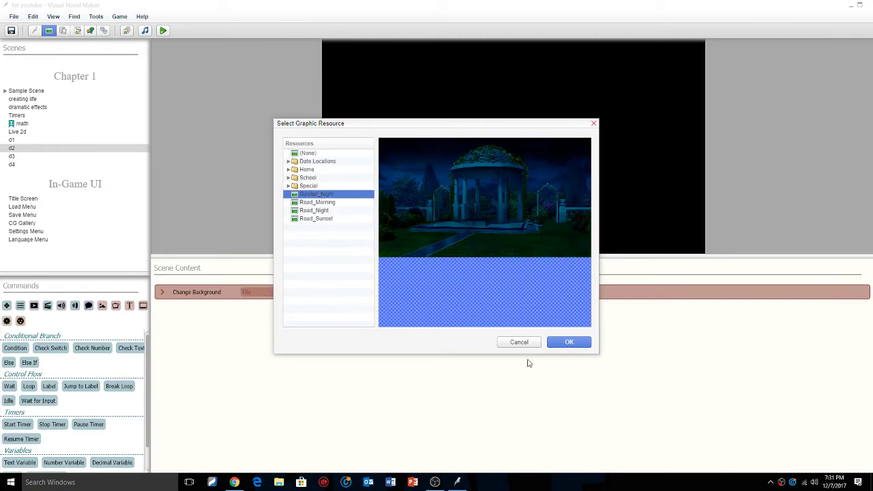
left_click(558, 345)
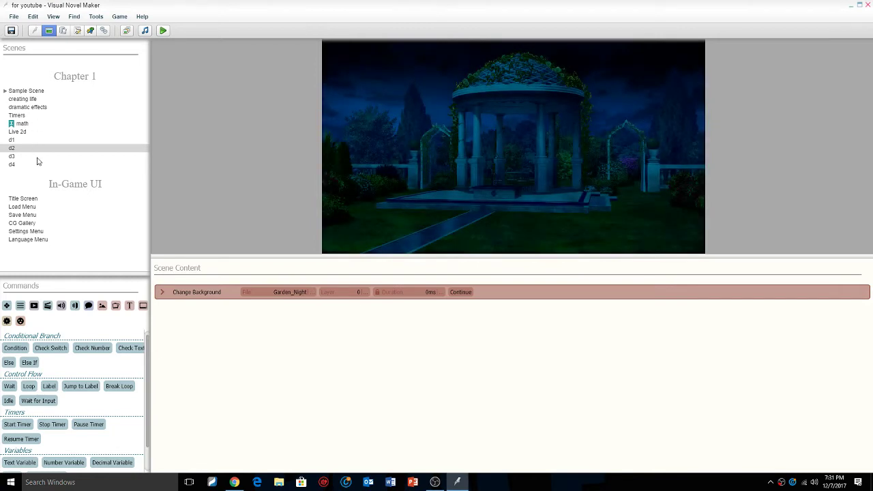
left_click(37, 158)
Insert a Change Background command into scene d3 using Road_Night, then return to scene d2
left_click(249, 294)
type("hange")
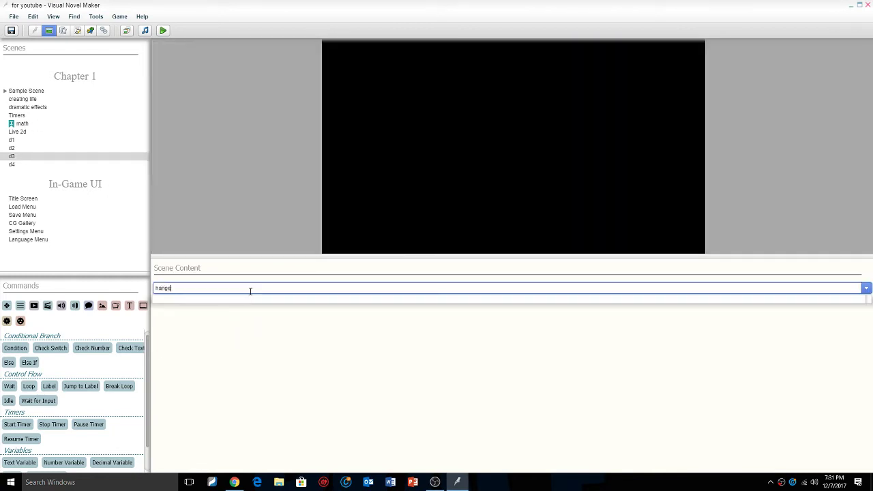
type("hange")
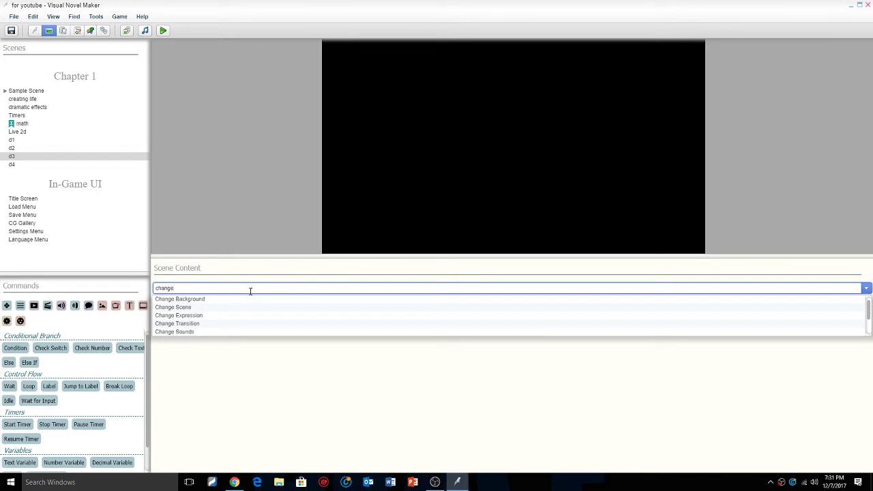
key("Down")
key("Return")
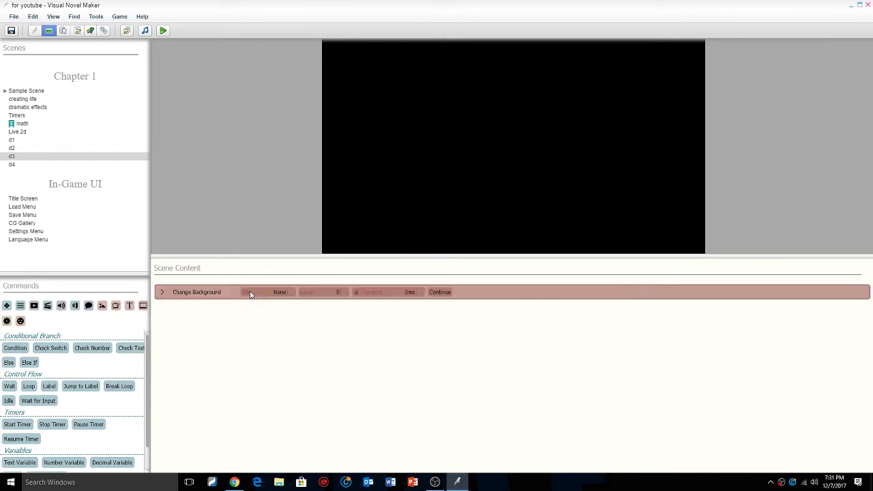
left_click(248, 292)
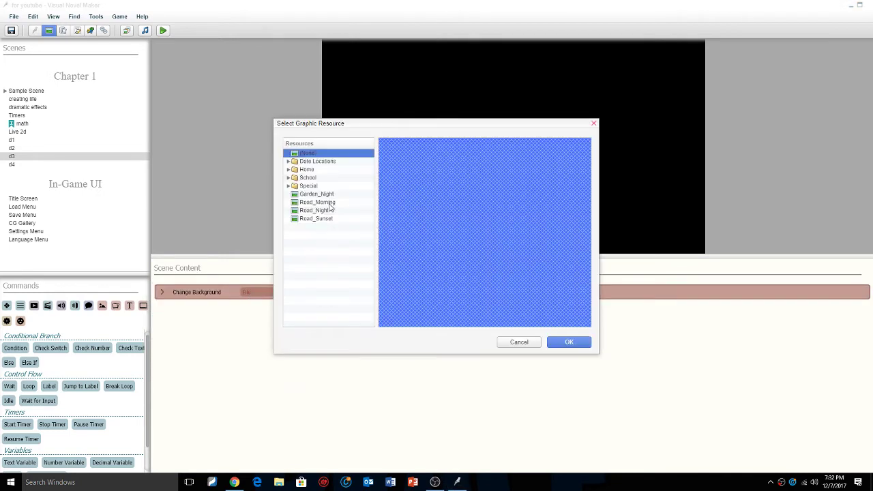
left_click(329, 202)
left_click(329, 213)
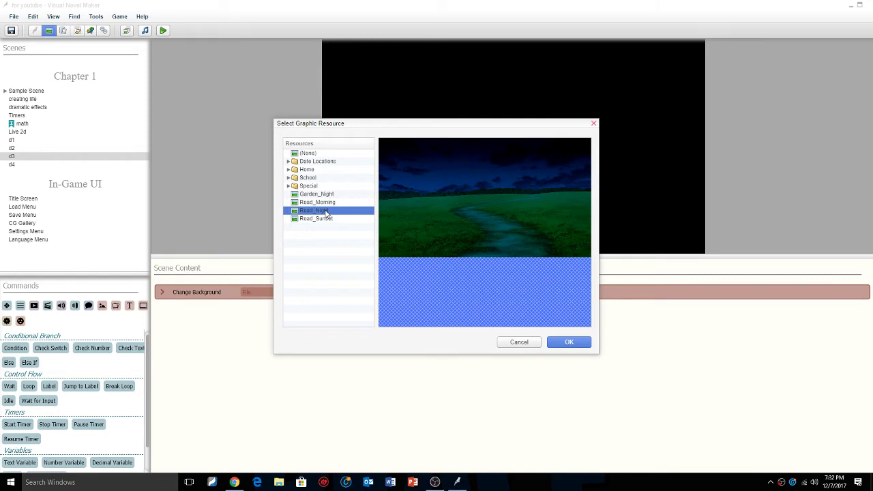
left_click(578, 342)
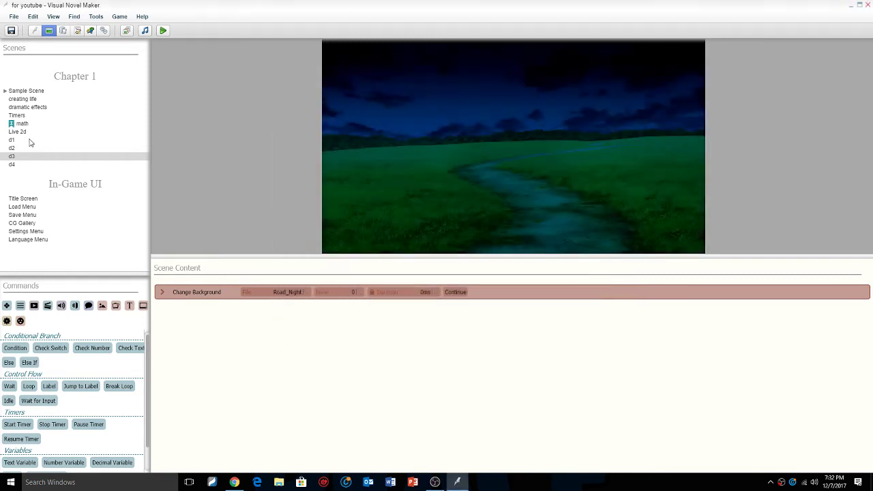
left_click(31, 147)
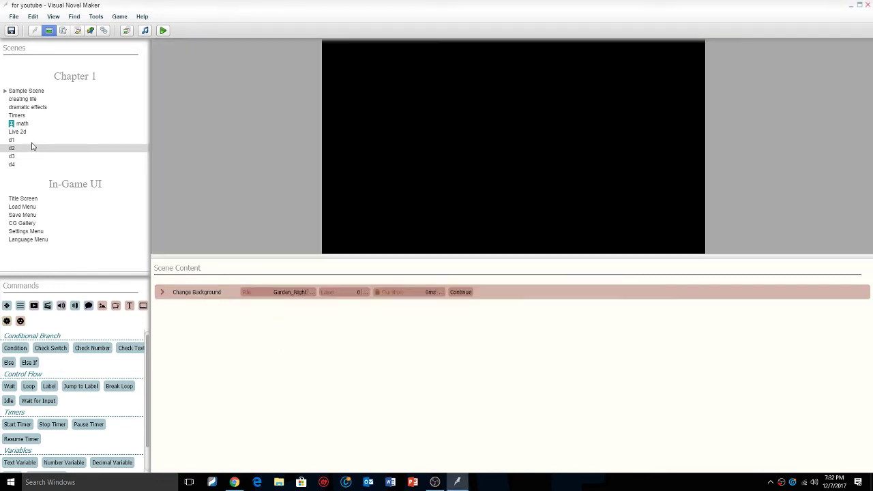
Give scene d4 the Road_Sunset image as its opening background
left_click(31, 140)
left_click(33, 148)
left_click(35, 158)
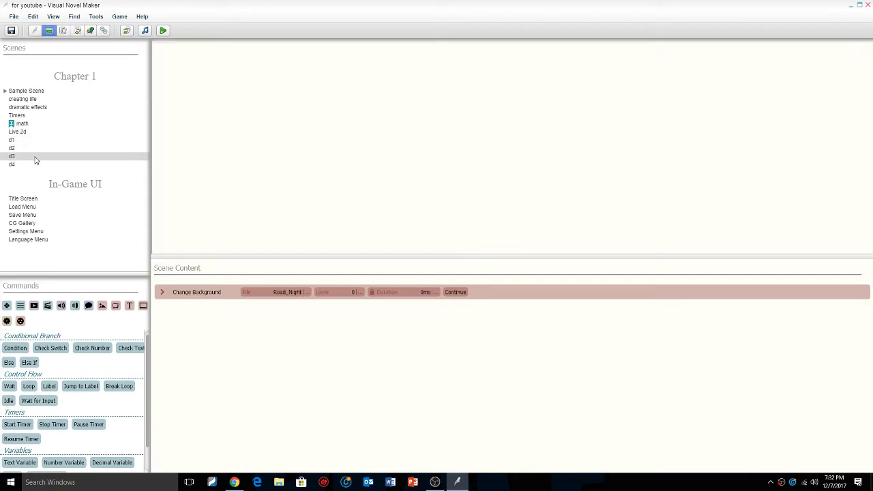
left_click(35, 164)
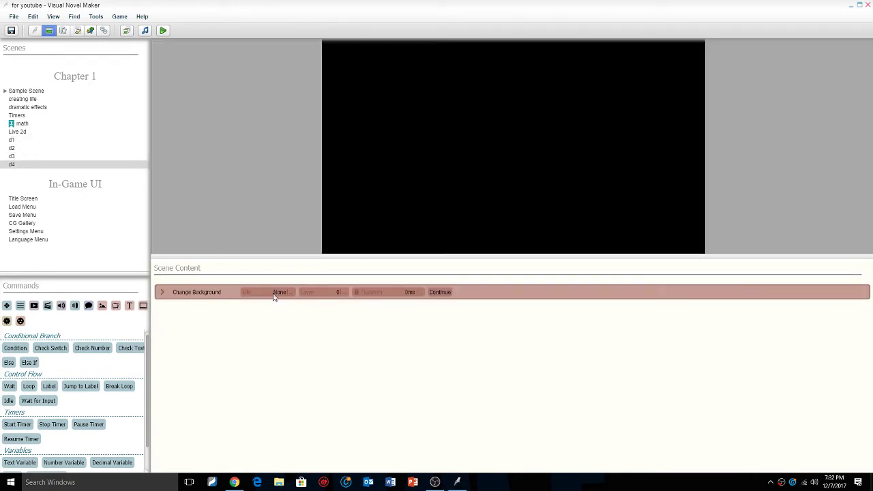
left_click(275, 293)
left_click(327, 219)
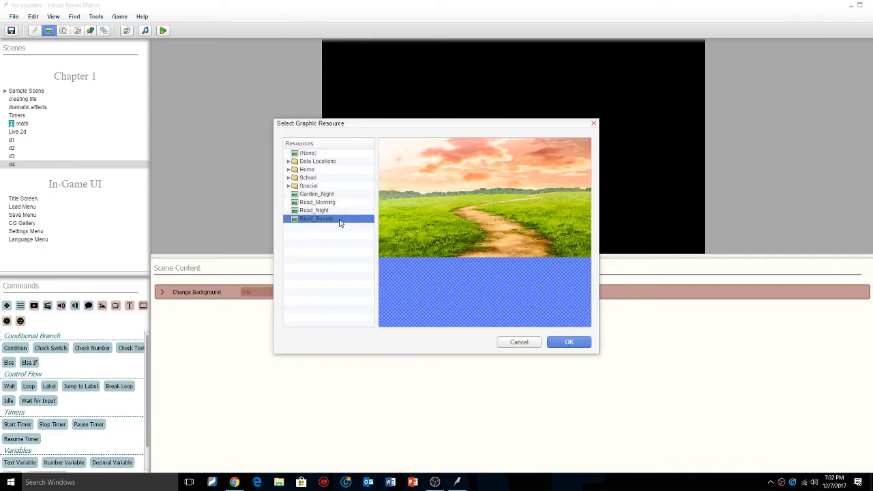
left_click(575, 343)
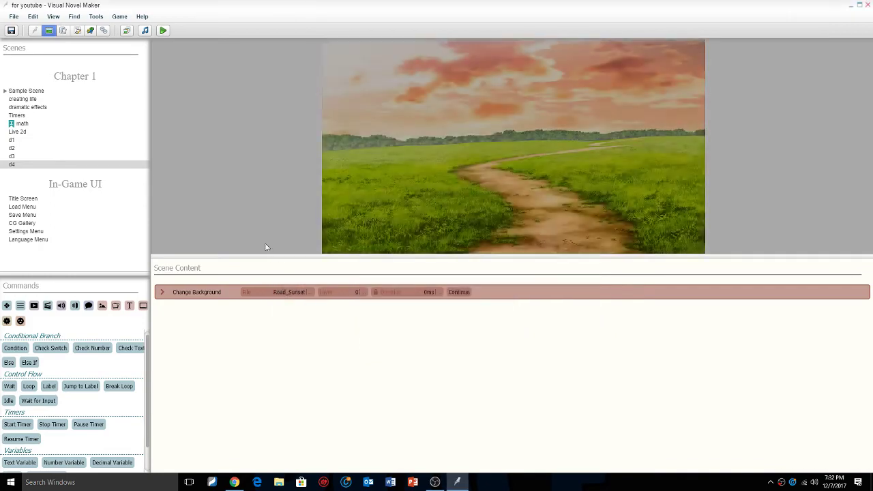
In scene d1, add a Show Picture command after the Road_Morning background
left_click(13, 140)
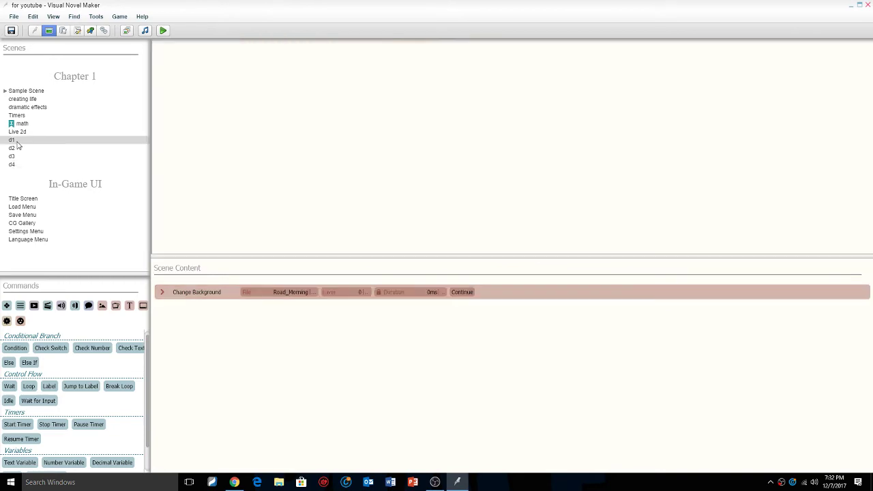
left_click(19, 148)
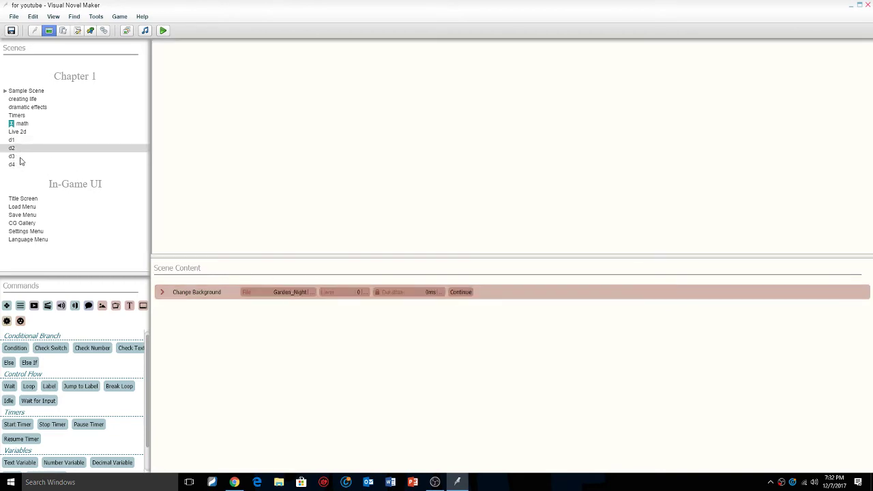
left_click(21, 164)
left_click(20, 140)
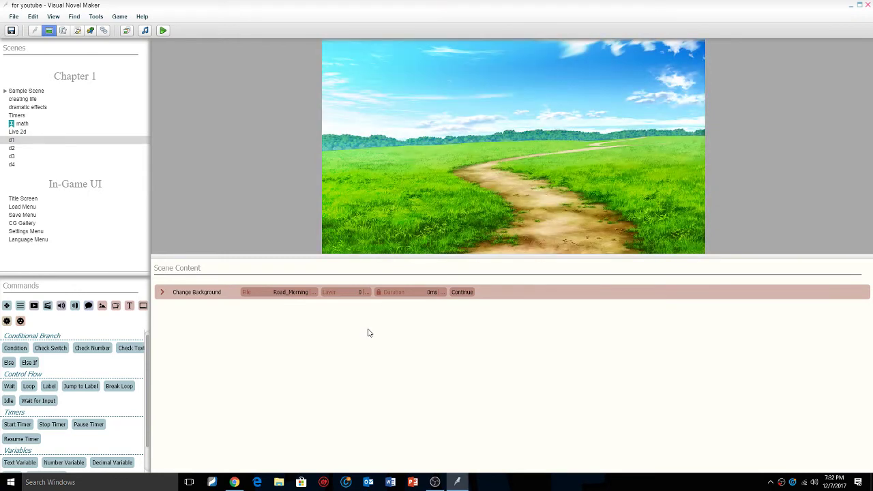
type("shwo")
type("w")
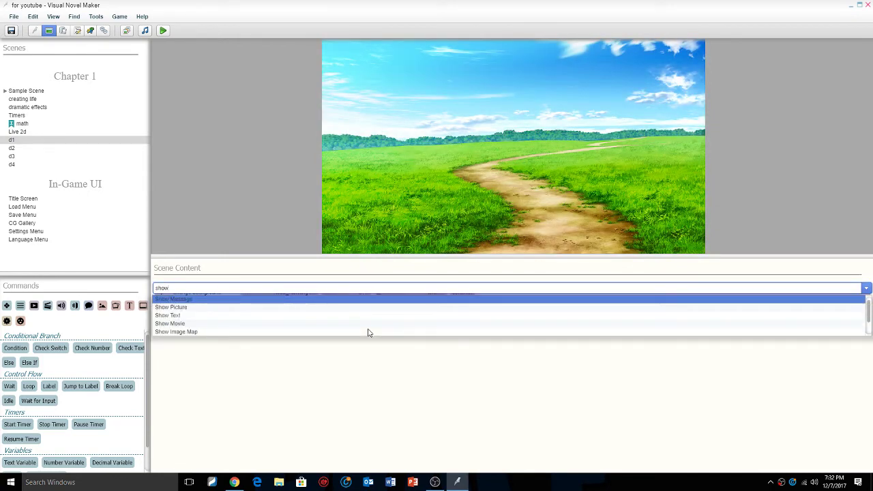
key("Down")
key("Return")
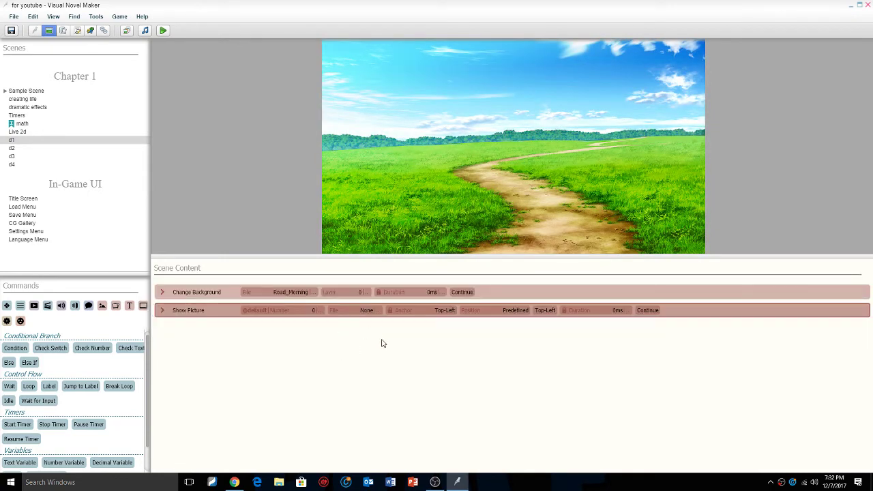
Add three more Show Picture commands so d1 has four in total
type("show")
key("Down")
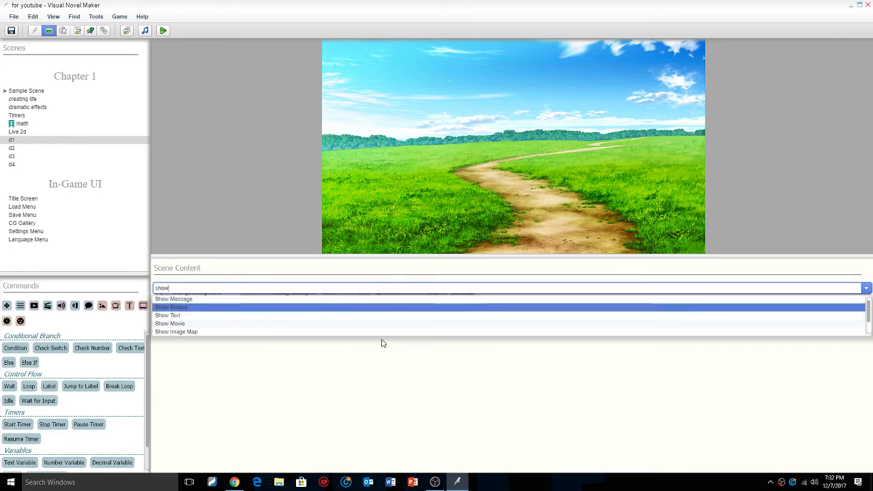
key("Return")
type("show")
key("Down")
key("Return")
type("show")
key("Down")
key("Return")
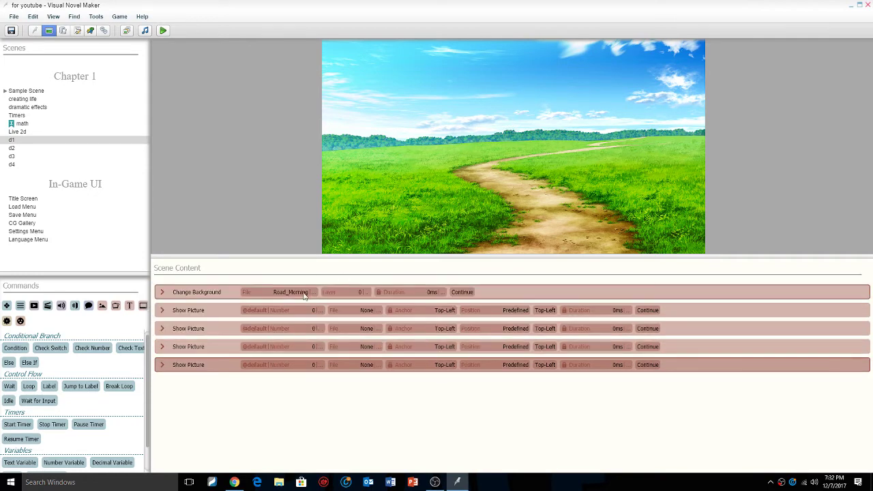
Set the first Show Picture's file to the 34-200 right arrow
left_click(366, 310)
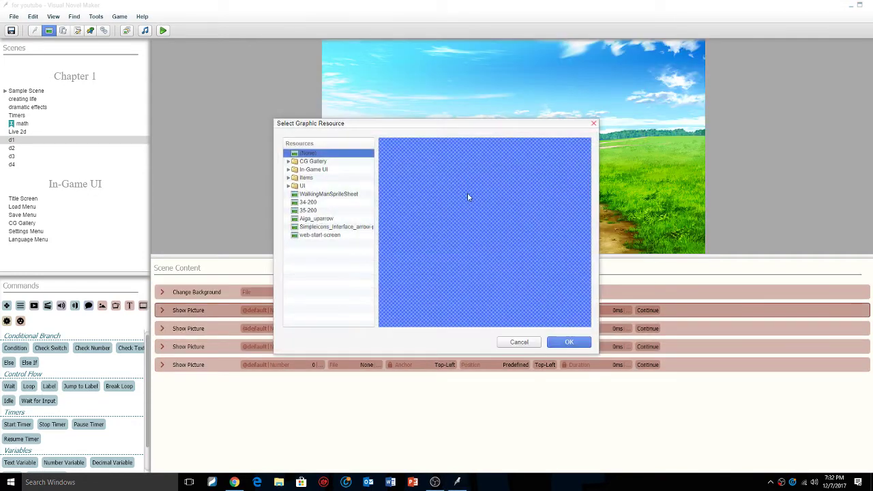
left_click(313, 203)
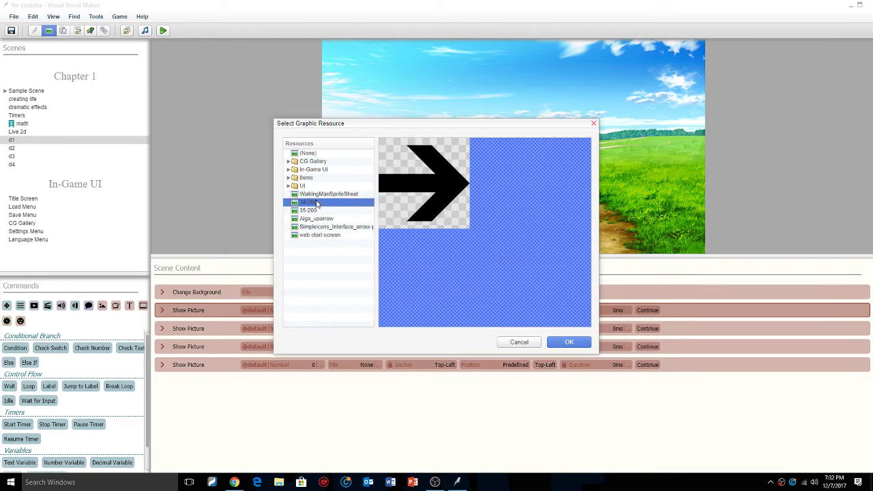
left_click(573, 345)
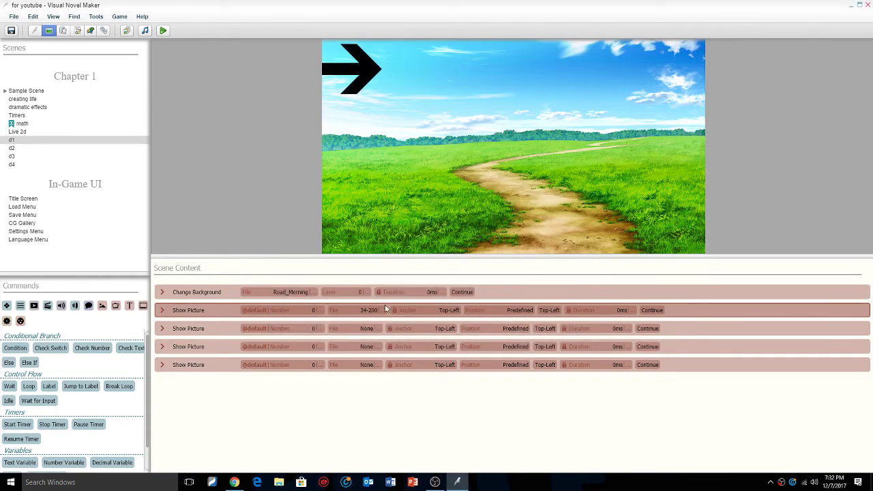
Place the arrow at direct position 997, 272 on the field's right side
left_click(515, 311)
left_click(512, 313)
left_click(532, 310)
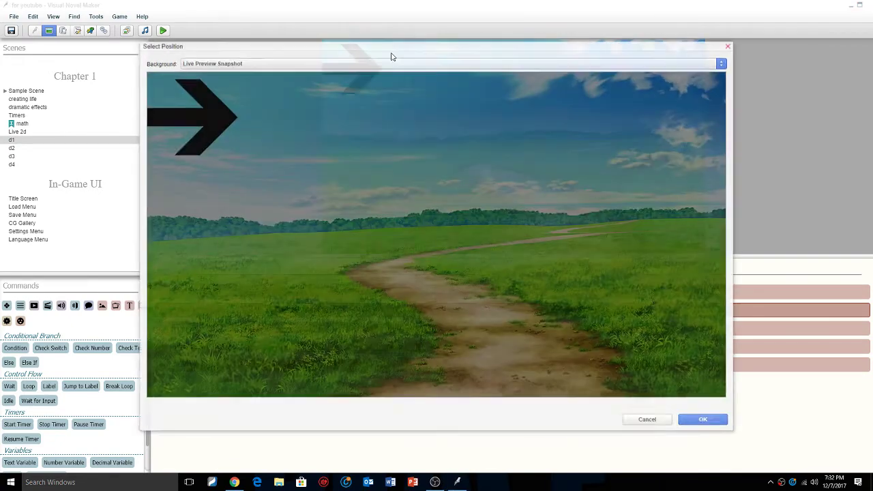
left_click(657, 267)
left_click_drag(657, 267, 655, 237)
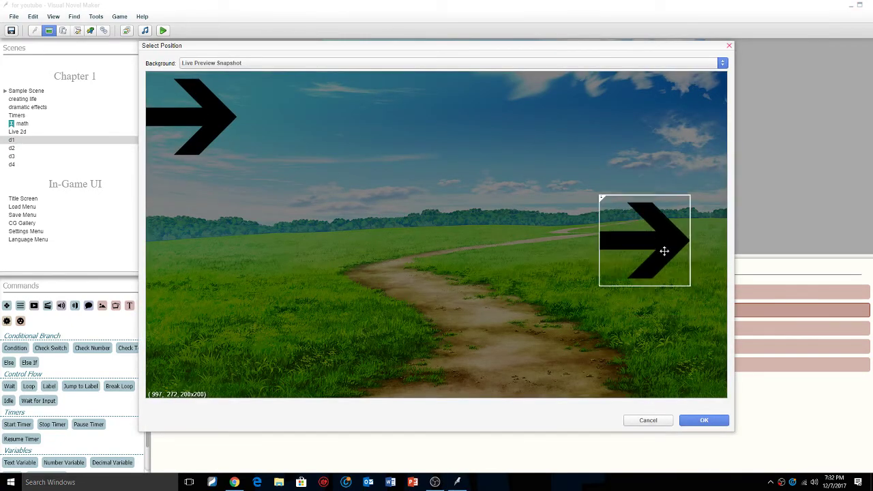
left_click(704, 420)
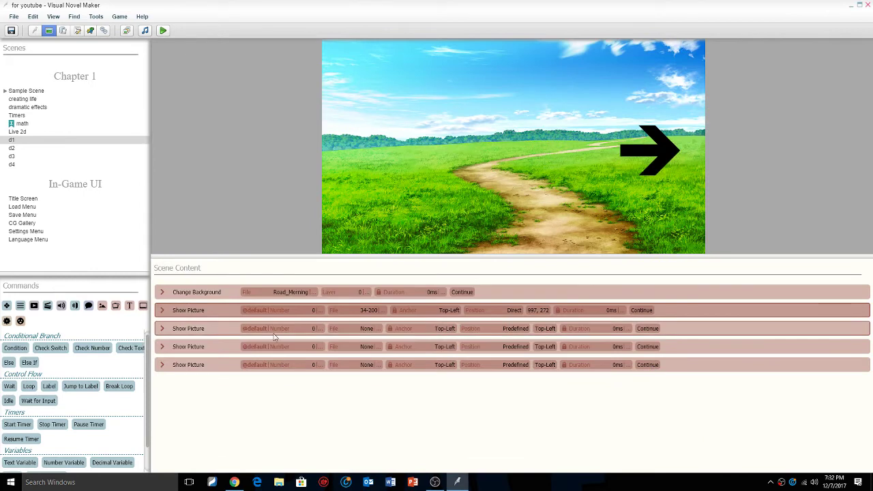
left_click(369, 330)
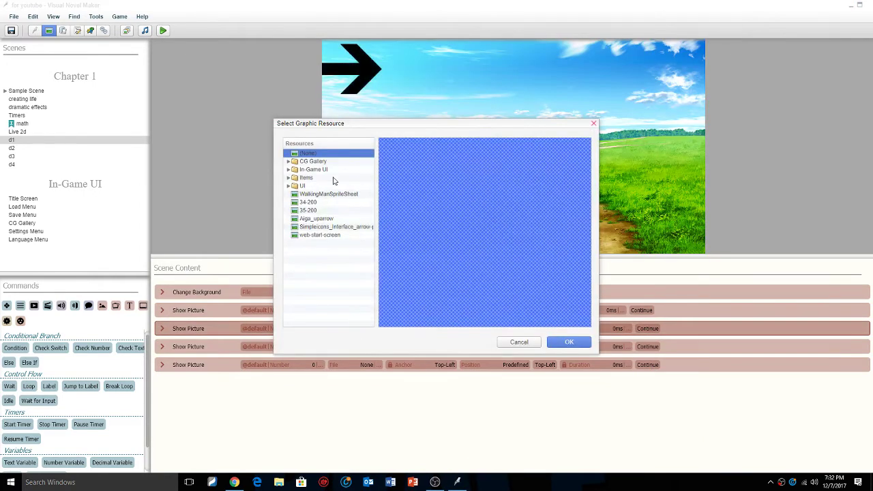
Set the second picture's file to the 35-200 down arrow with Direct positioning
left_click(332, 196)
left_click(333, 202)
left_click(329, 210)
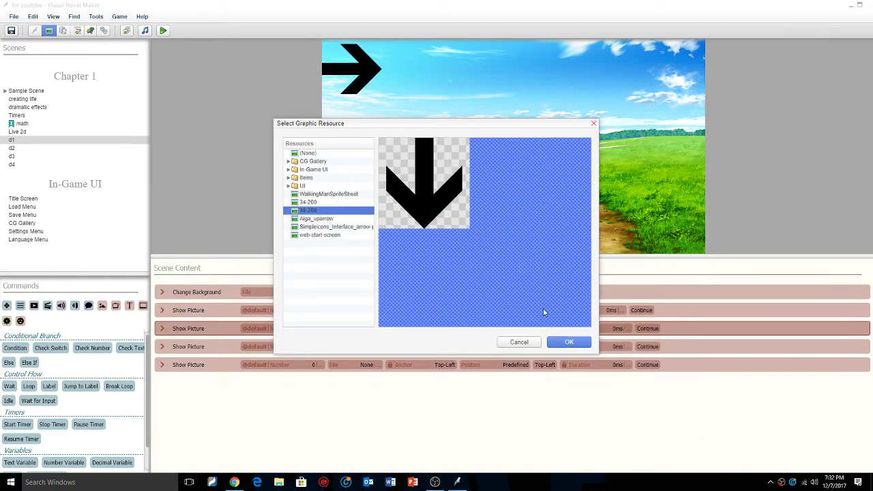
left_click(568, 342)
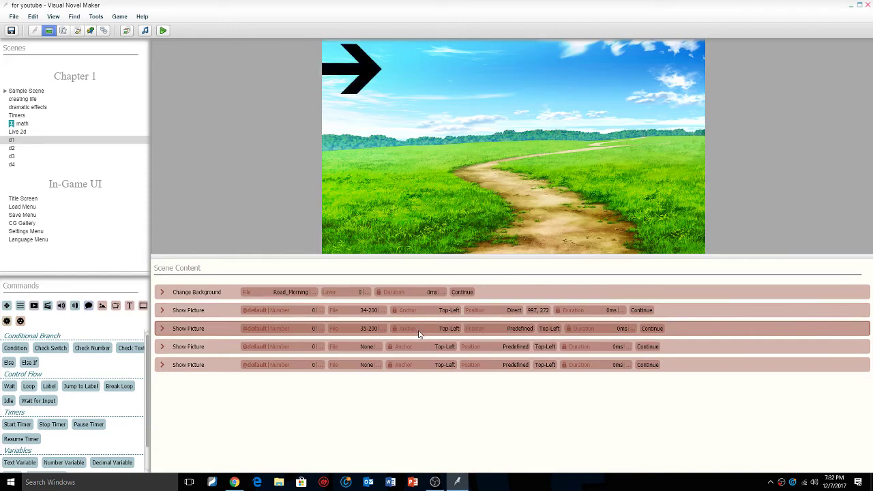
left_click(520, 332)
left_click(517, 324)
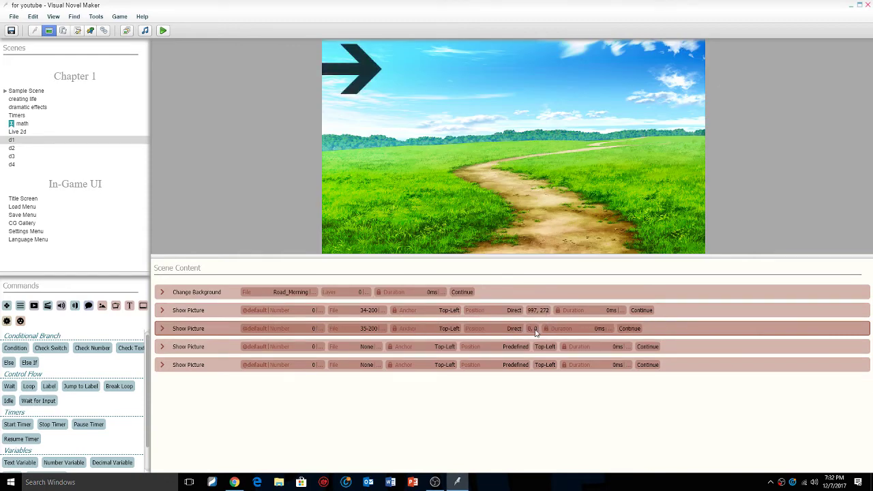
left_click(540, 330)
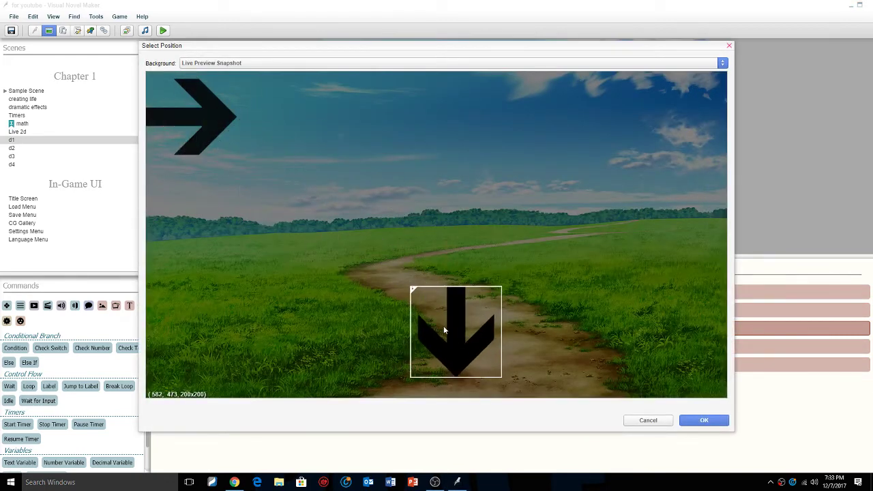